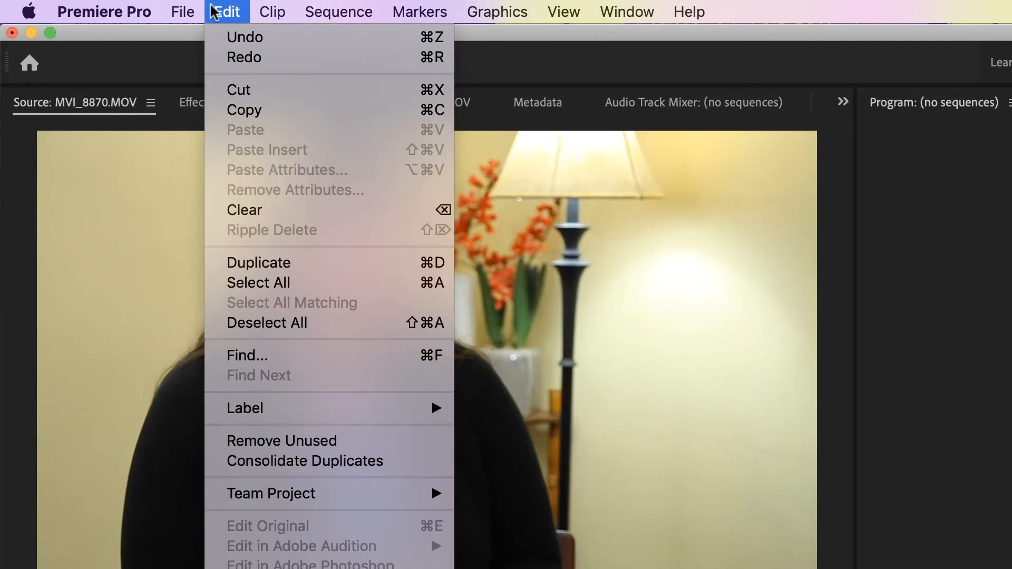
Step: Create a new sequence named "VERA_for sync" with the DSLR 1080p24 preset
mouse_move(186, 14)
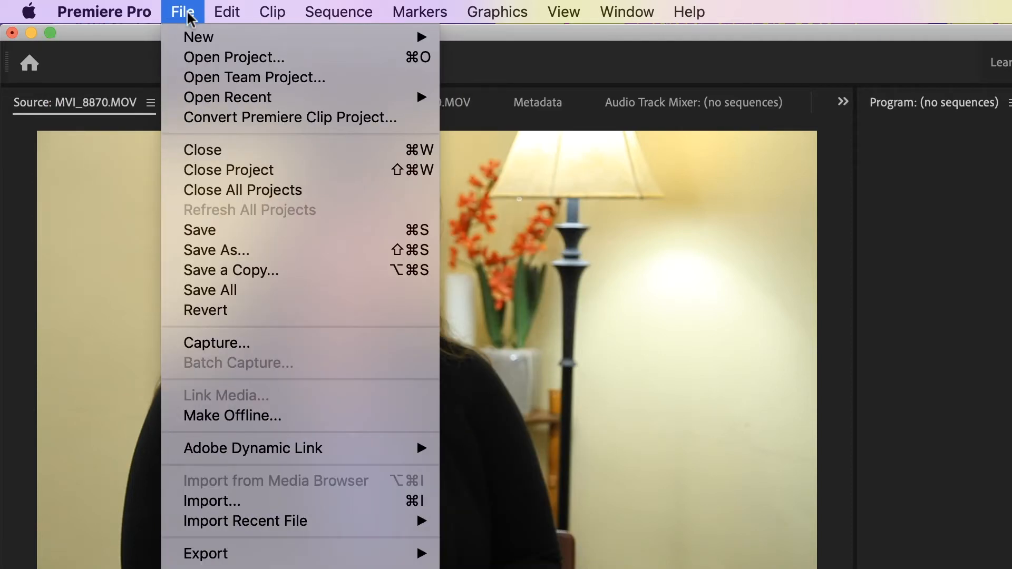
mouse_move(192, 36)
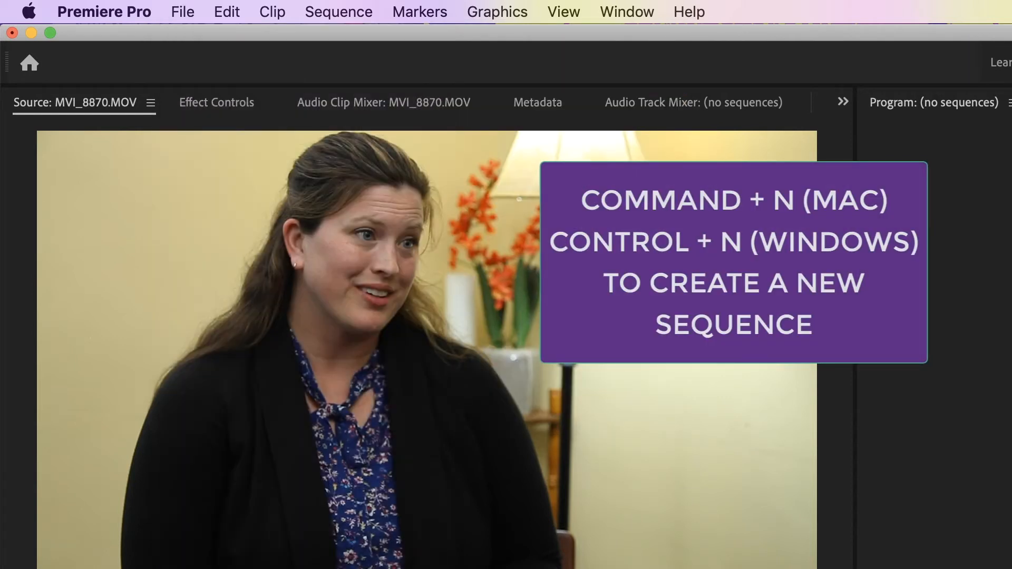
key("super+n")
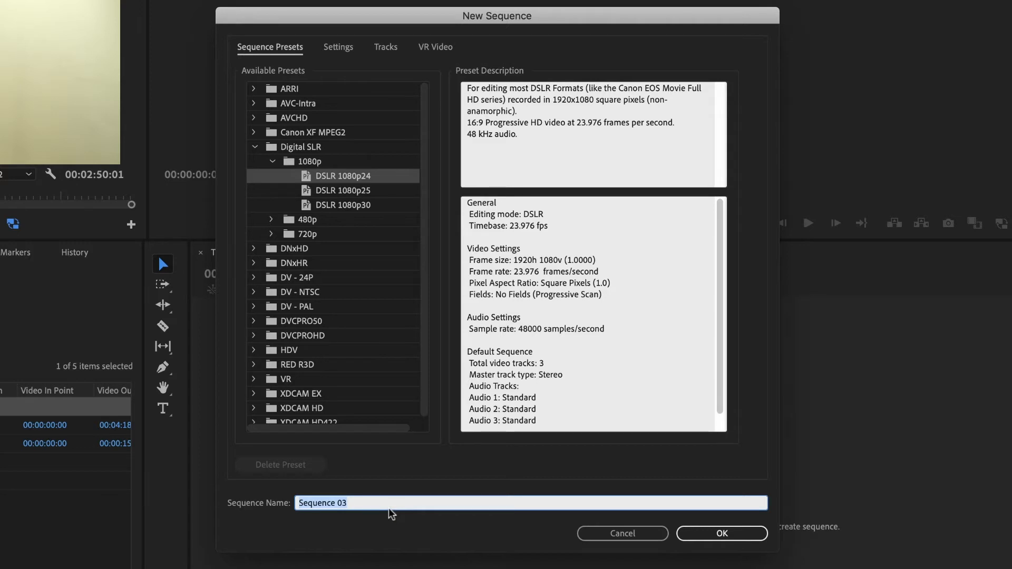
type("V")
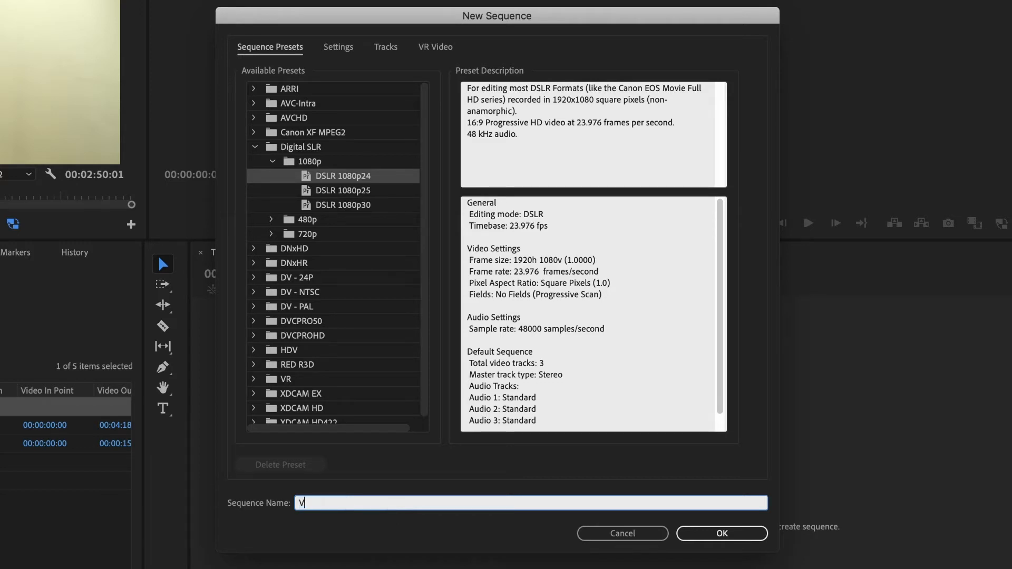
type("ERA_for sync")
left_click(721, 533)
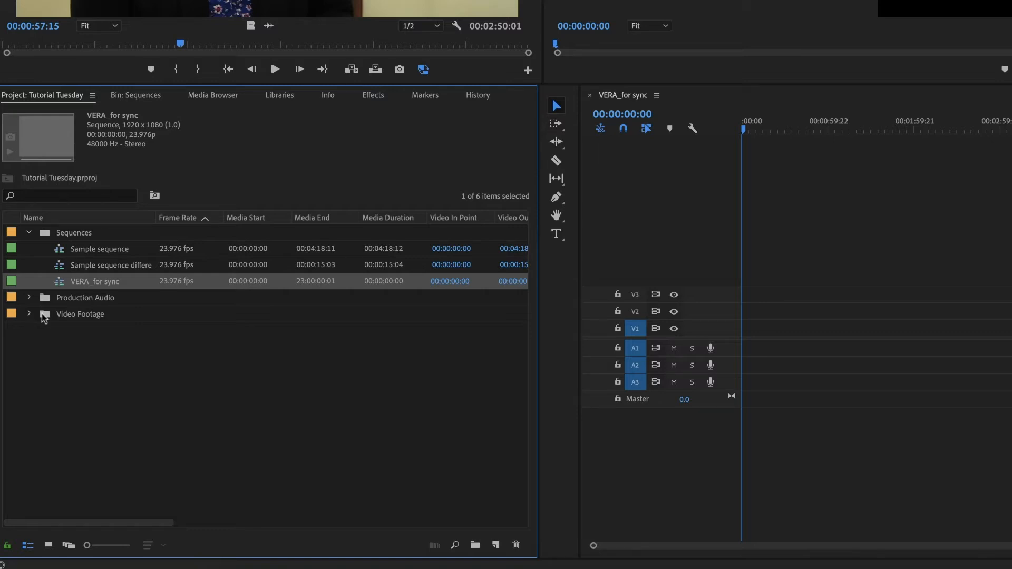
Step: Look through the ROLL 002 clips in Video Footage and the ZOOM folders in Production Audio's FOLDER02
left_click(28, 314)
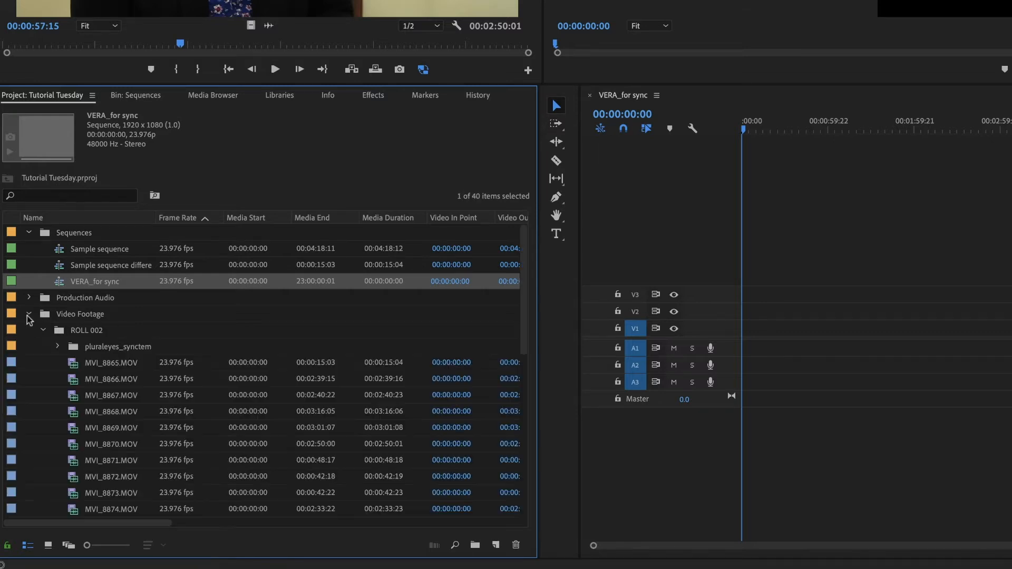
left_click(76, 367)
left_click(77, 380)
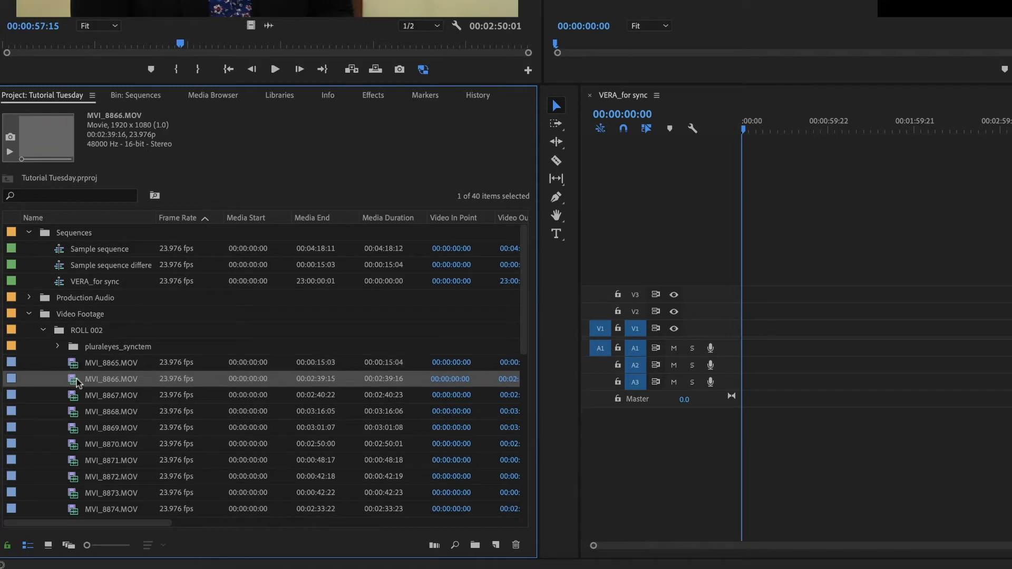
left_click(29, 297)
left_click(58, 330)
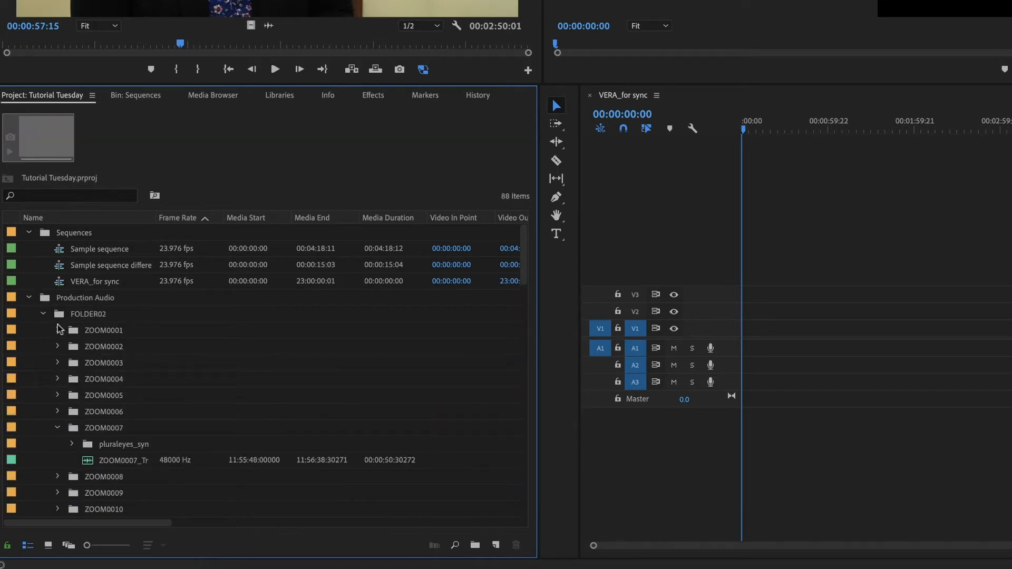
left_click(87, 363)
left_click(58, 331)
left_click(57, 428)
left_click(44, 315)
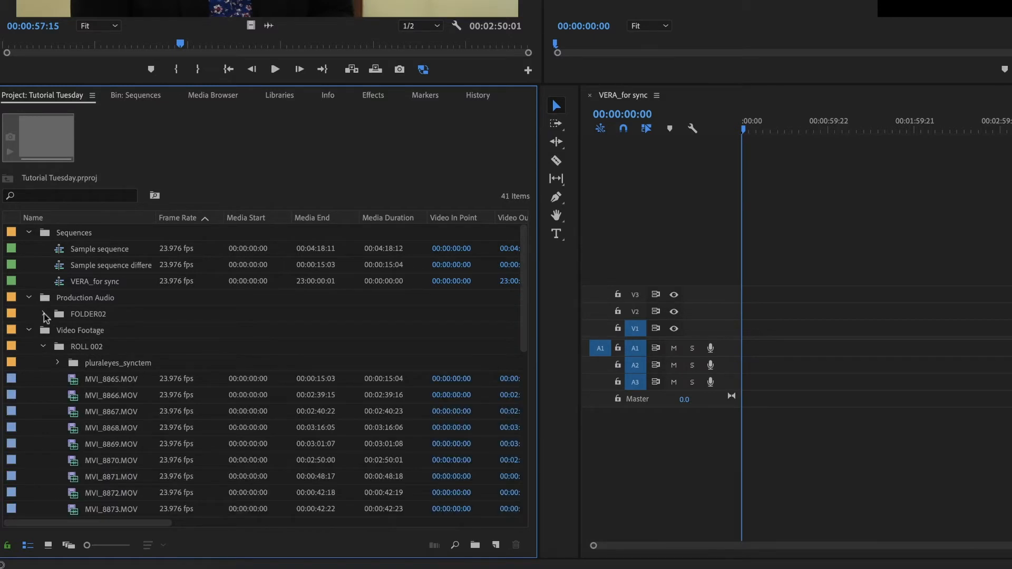
left_click(45, 314)
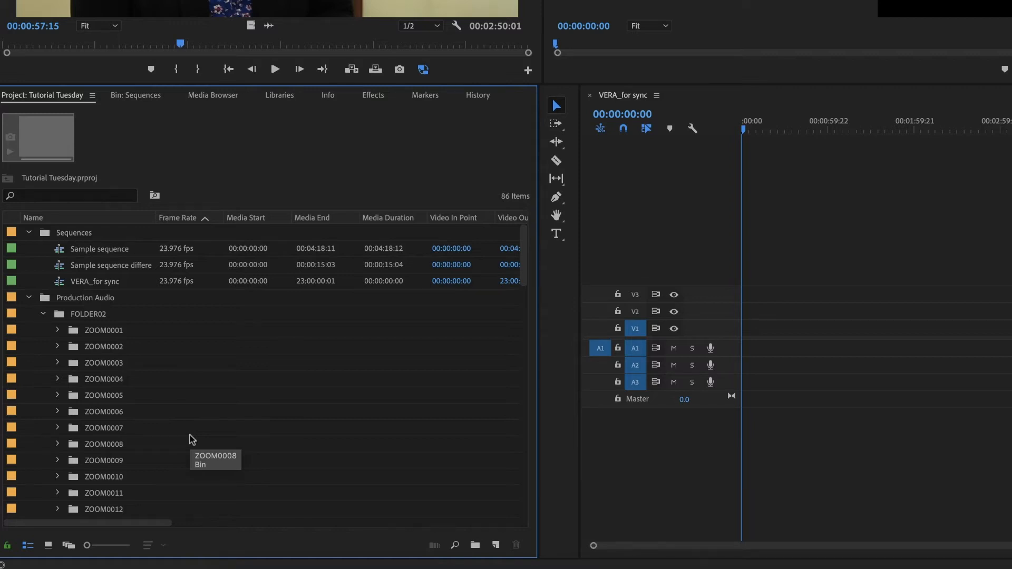
left_click(44, 314)
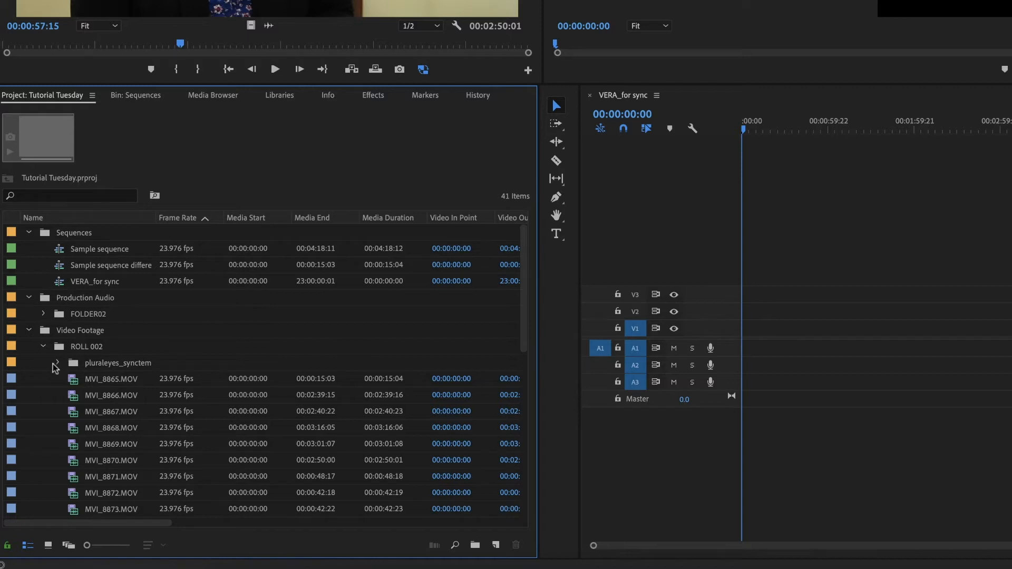
left_click(75, 382)
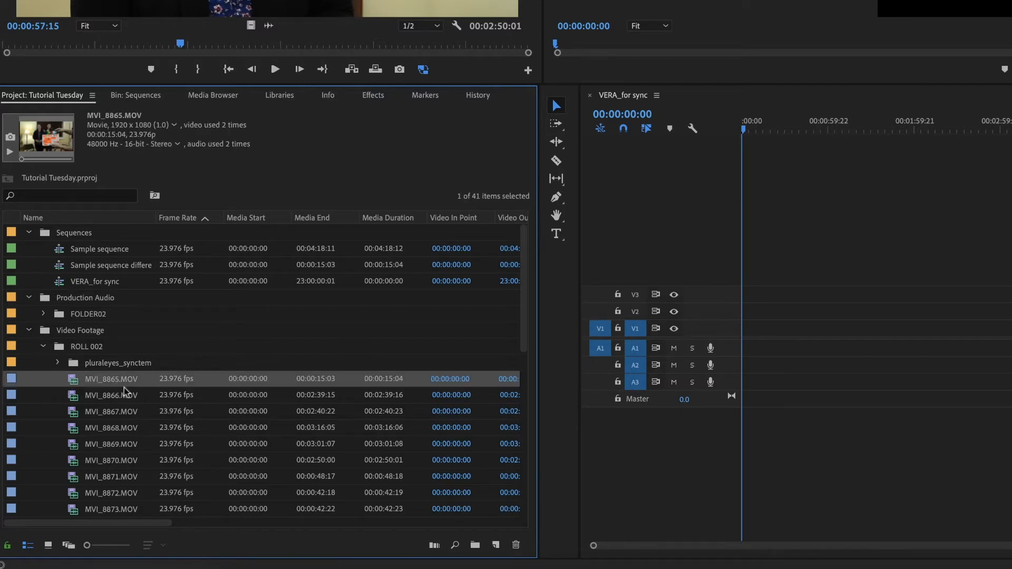
left_click(43, 346)
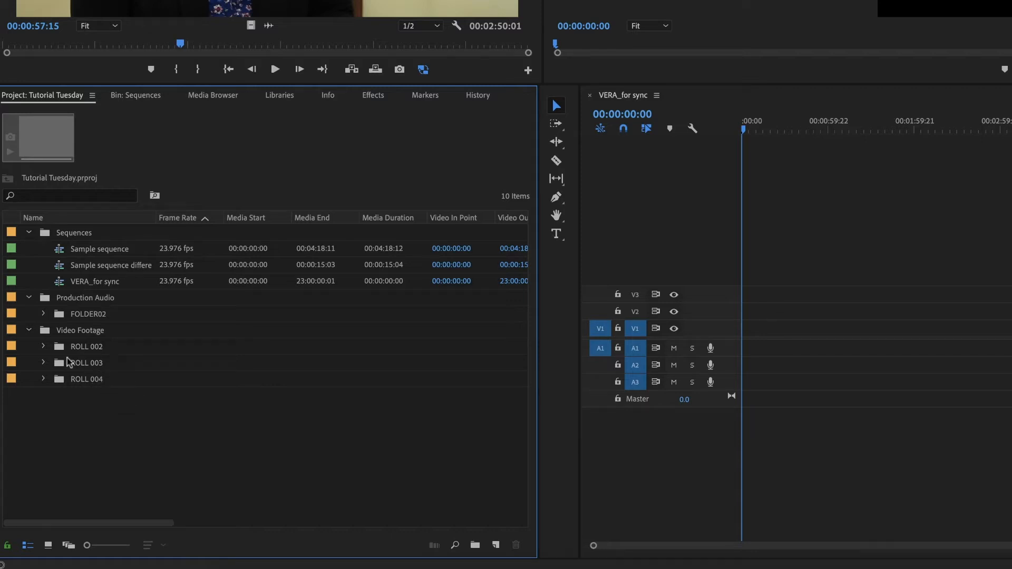
Step: Place all ROLL 002 clips, MVI_8865.MOV through MVI_8894.MOV, on V1 and A1 at the start of the VERA_for sync sequence
double_click(50, 334)
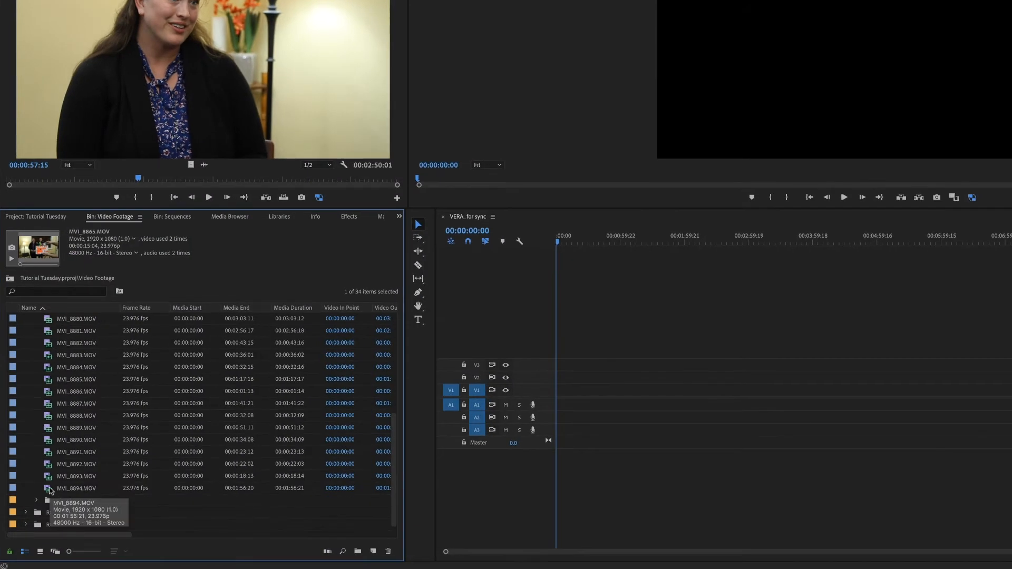
left_click(51, 490, "shift")
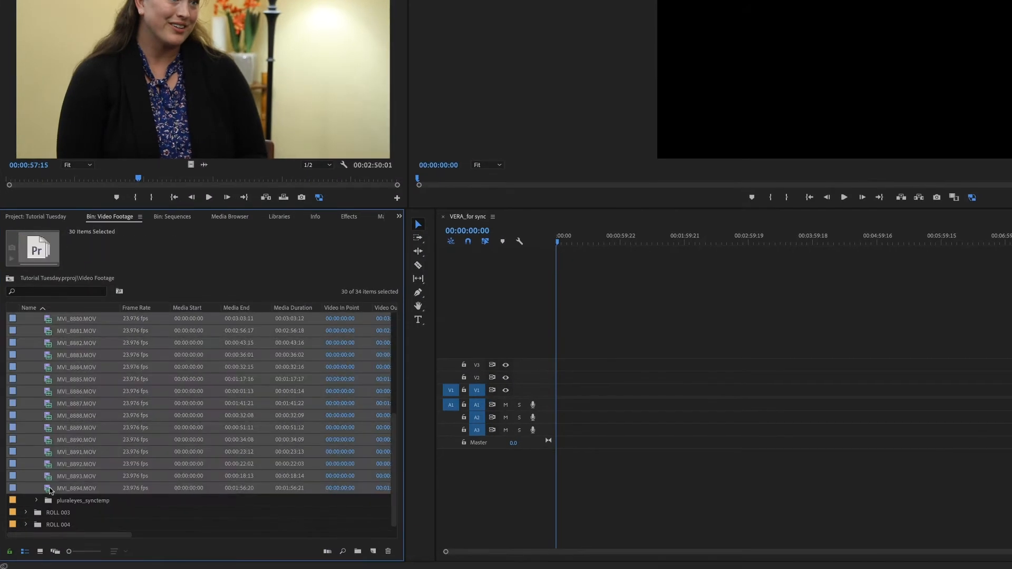
scroll(136, 409, "up", 5)
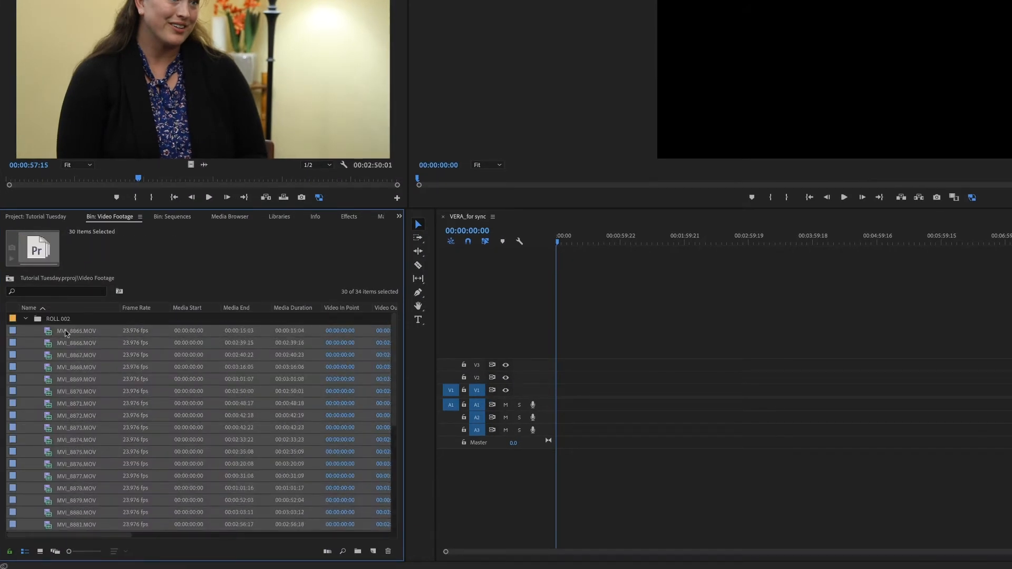
left_click_drag(46, 332, 559, 403)
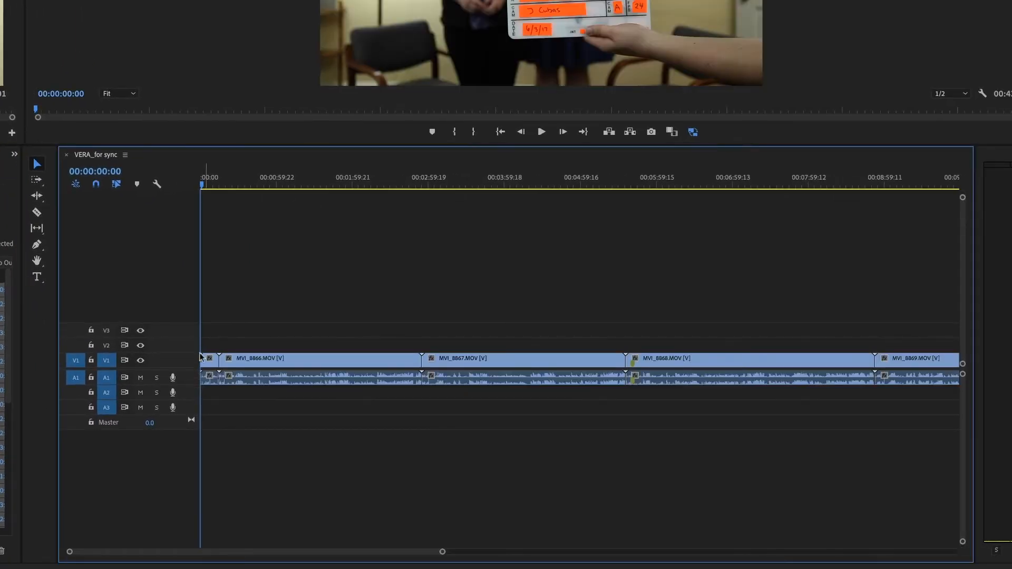
Step: Review the slate at the start of MVI_8866 in the sequence by playing the clip from its first frame
left_click_drag(205, 184, 143, 187)
key("Down")
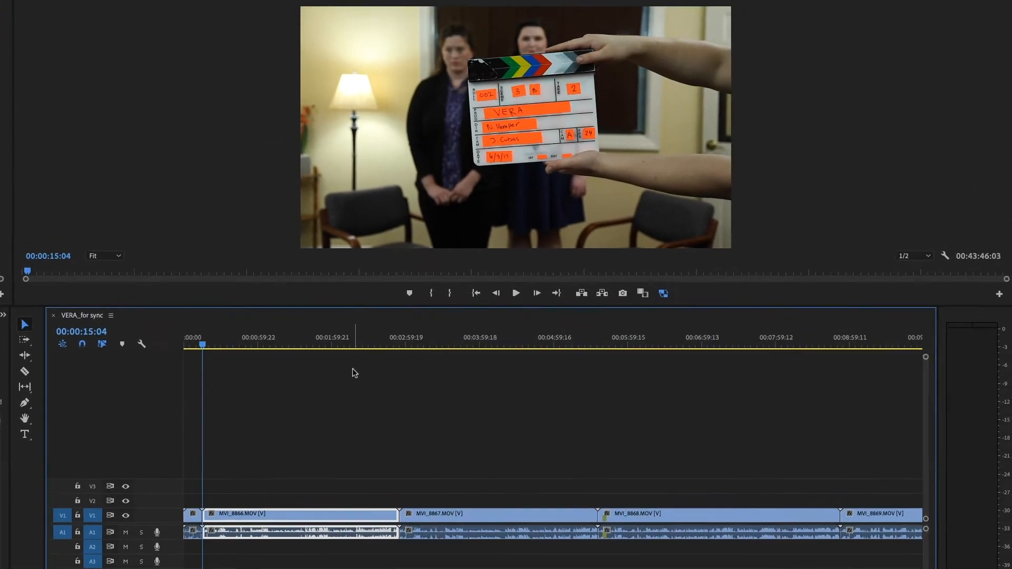
key("Down")
key("Up")
key("space")
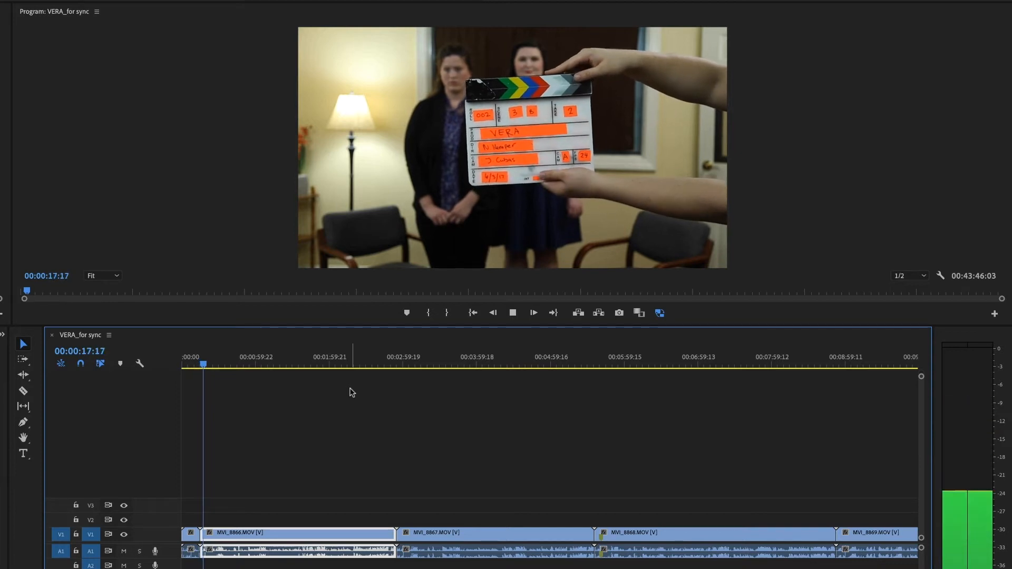
key("space")
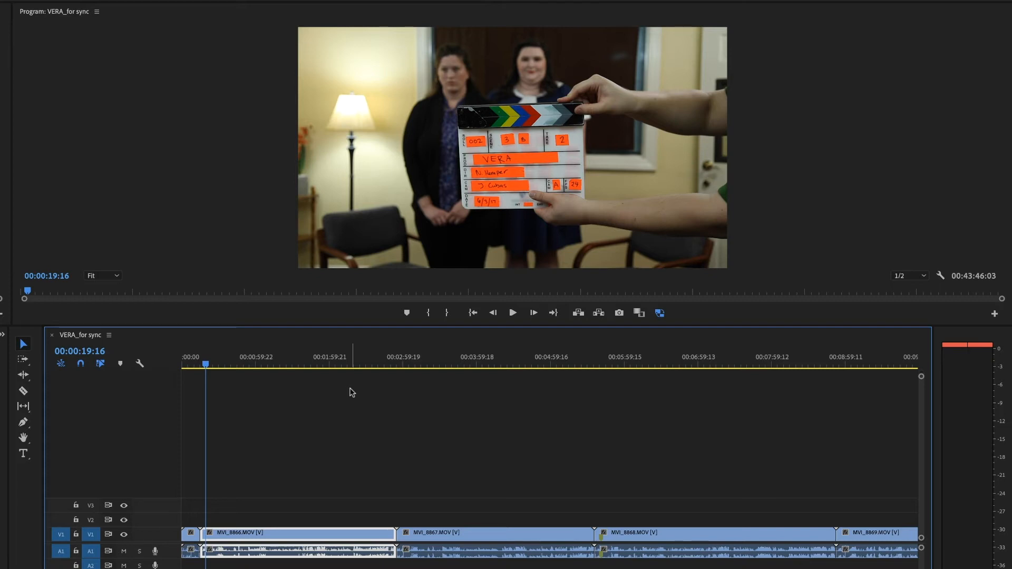
key("space")
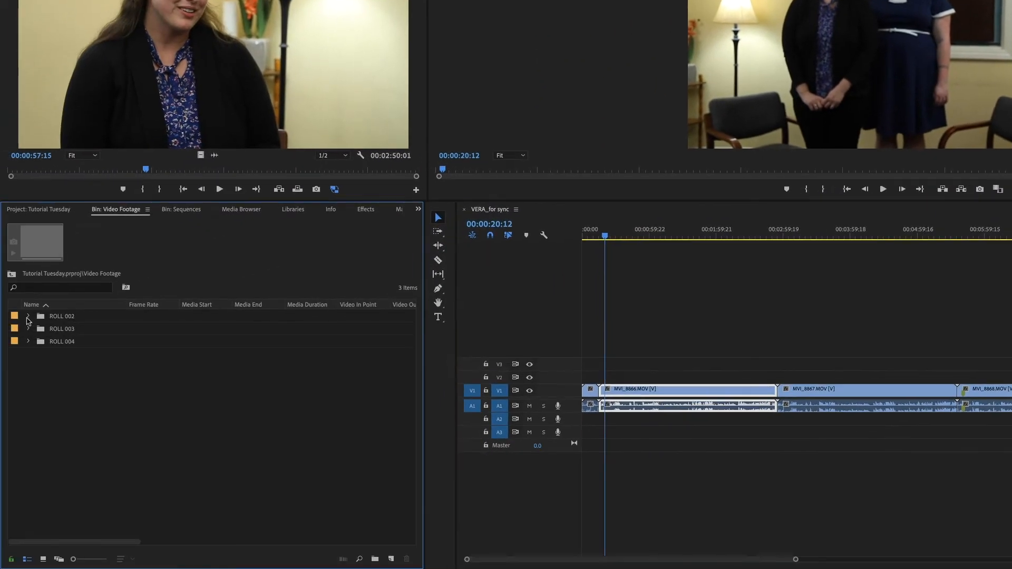
Step: Open the Production Audio bin and expand FOLDER02 and its ZOOM0001 folder to reach the recorded audio
left_click(40, 210)
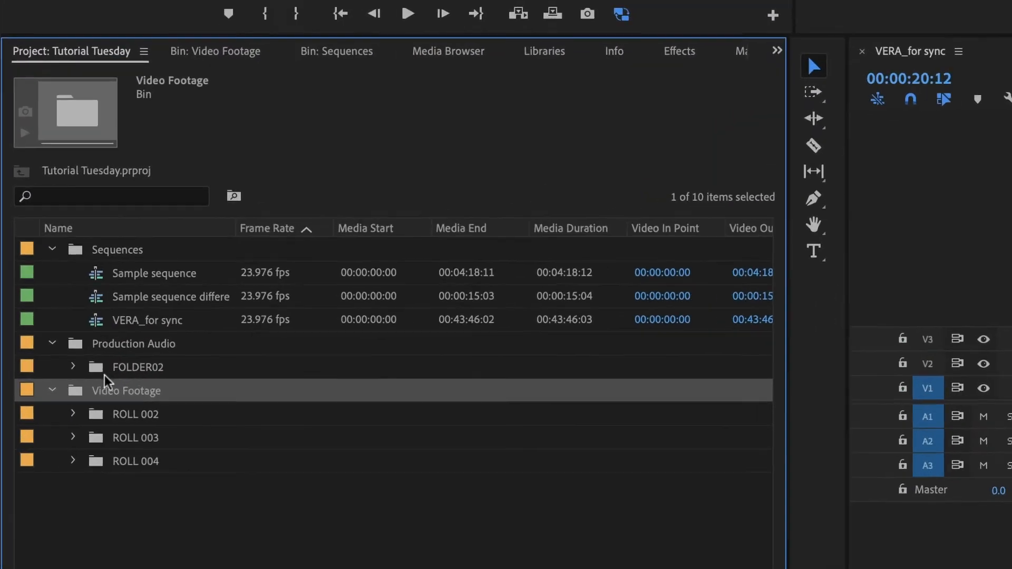
double_click(91, 338)
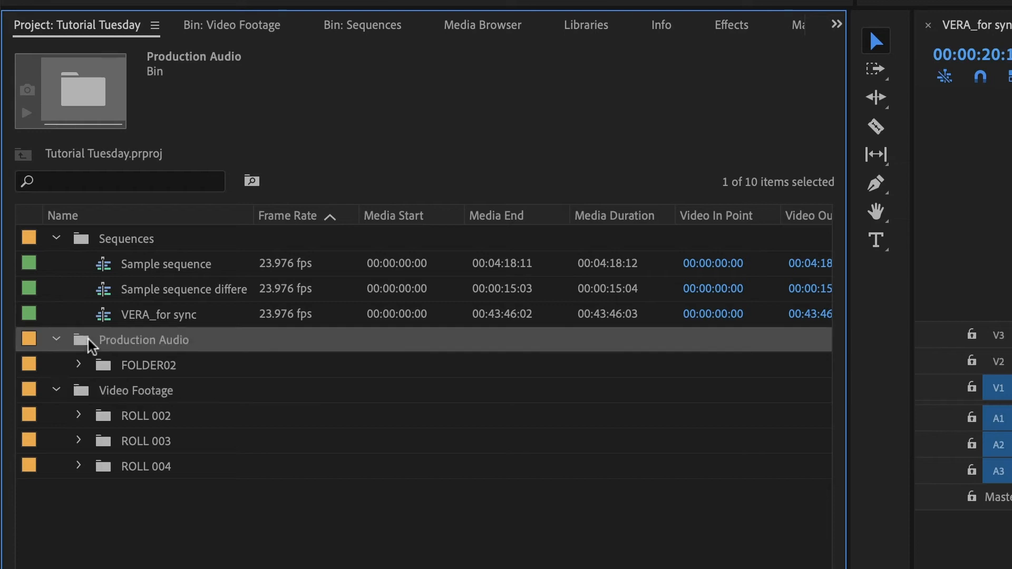
left_click(57, 238)
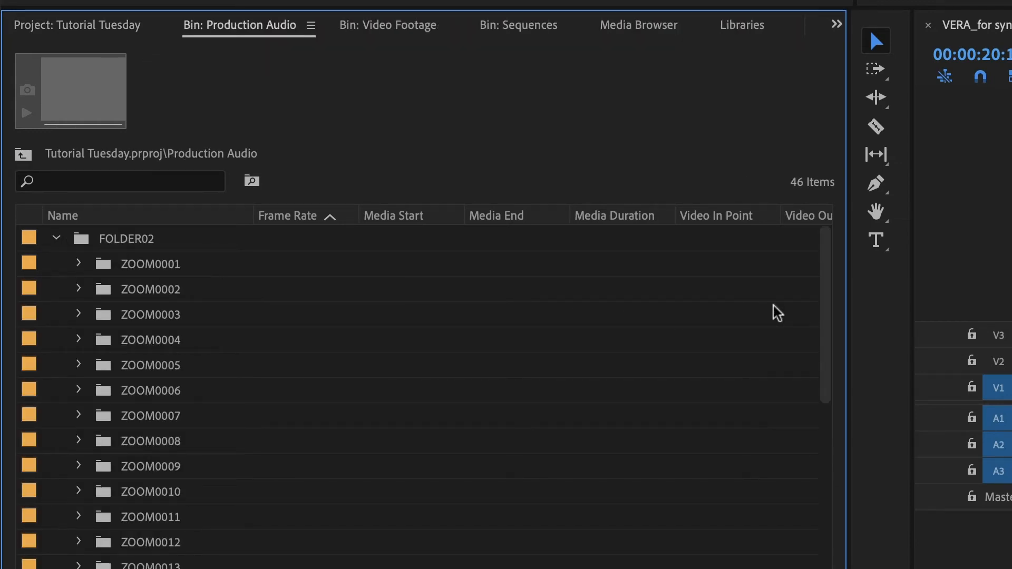
left_click_drag(827, 314, 798, 122)
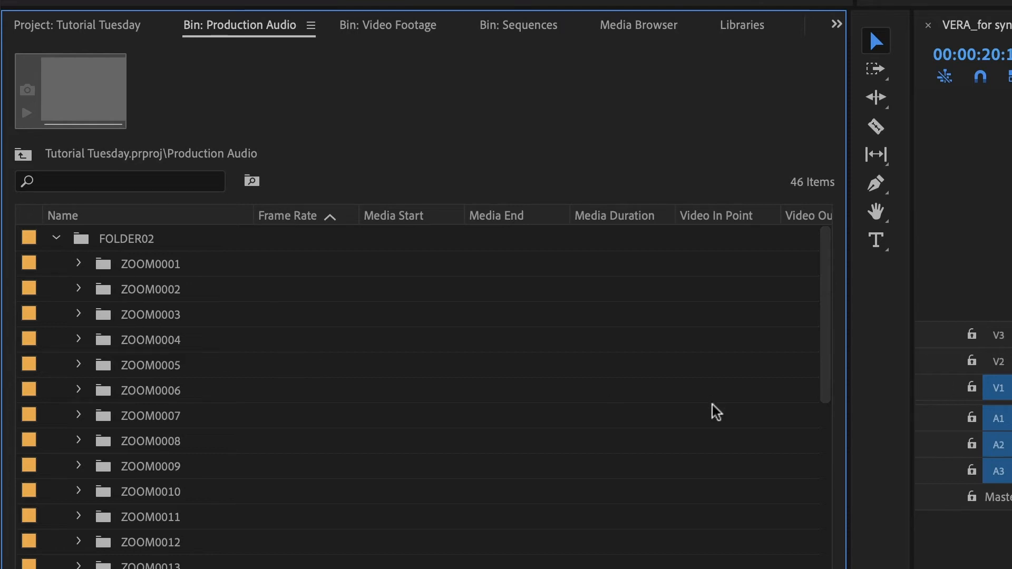
left_click(78, 263)
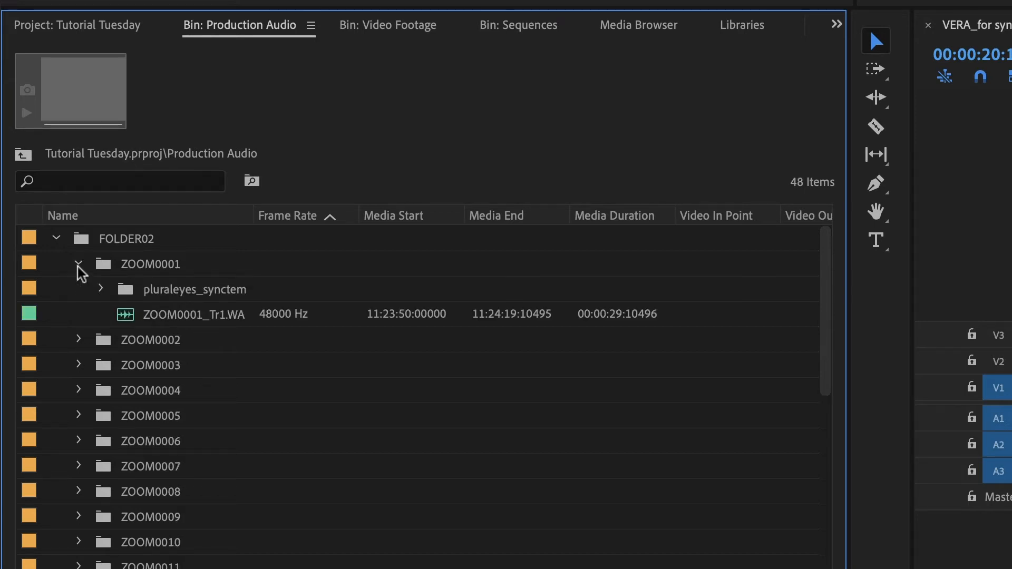
left_click(117, 266)
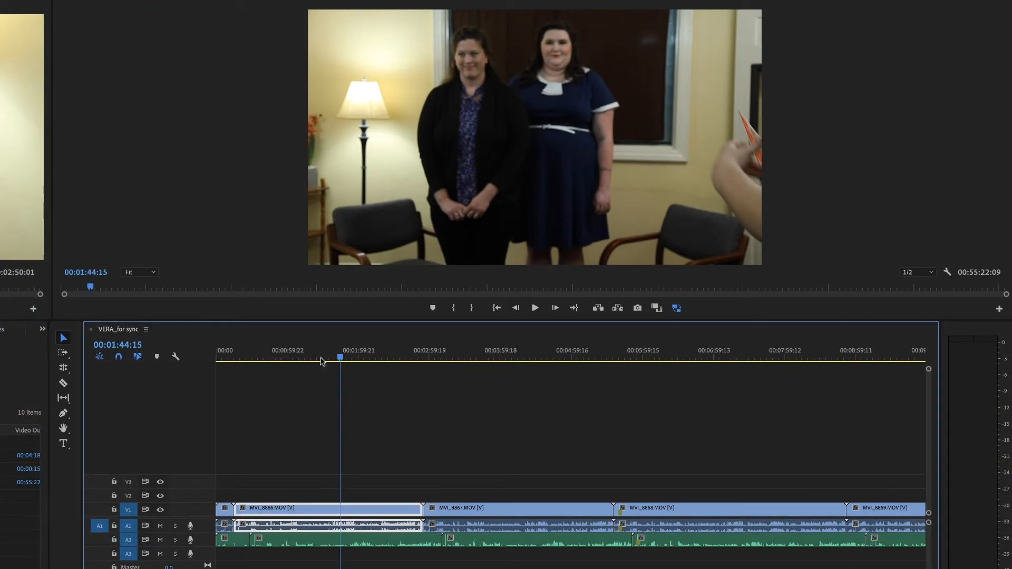
Step: Play the sequence from its beginning over the first slate and check the MVI_8866, MVI_8867 and MVI_8868 clips
left_click_drag(322, 361, 176, 361)
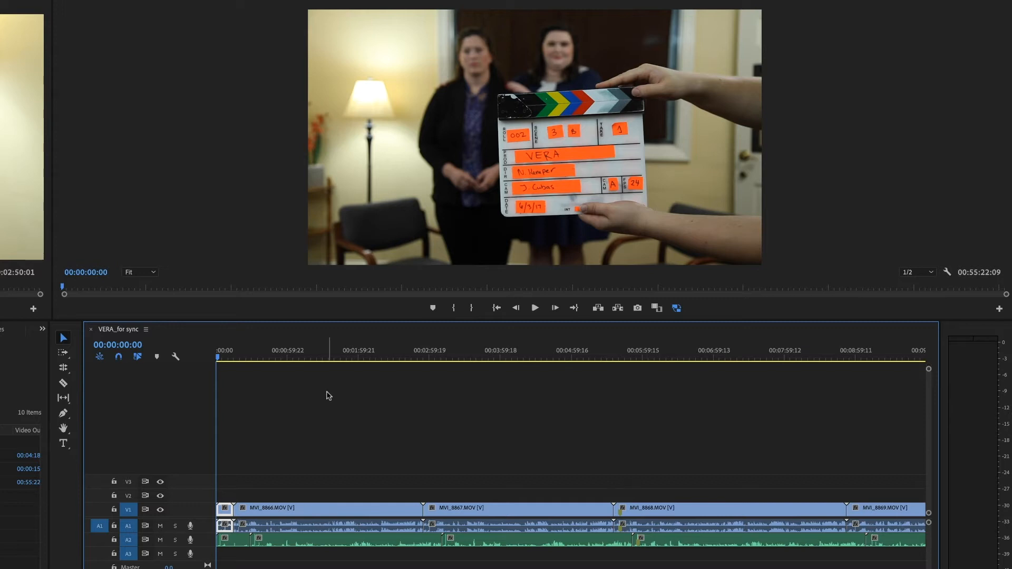
key("space")
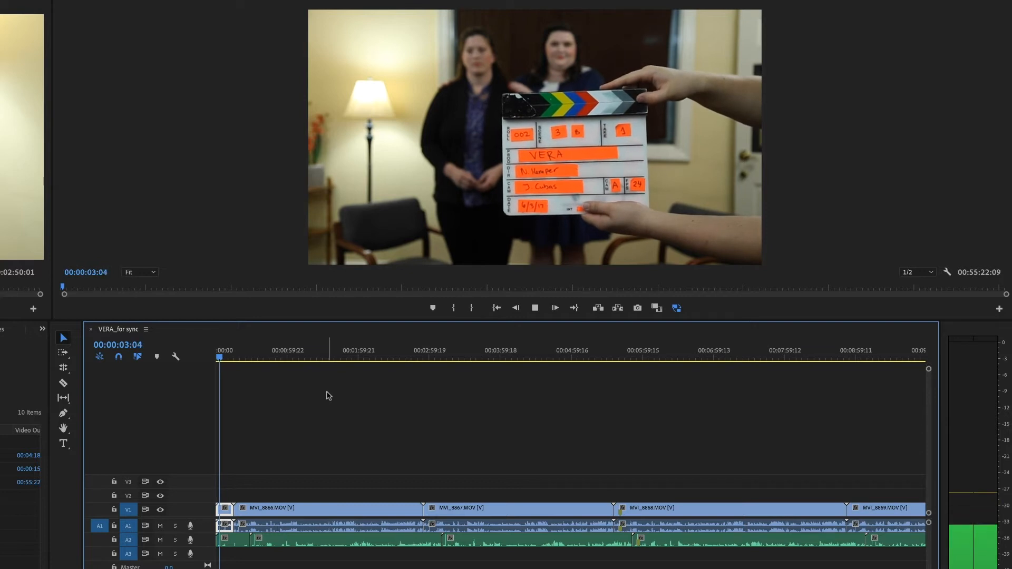
key("space")
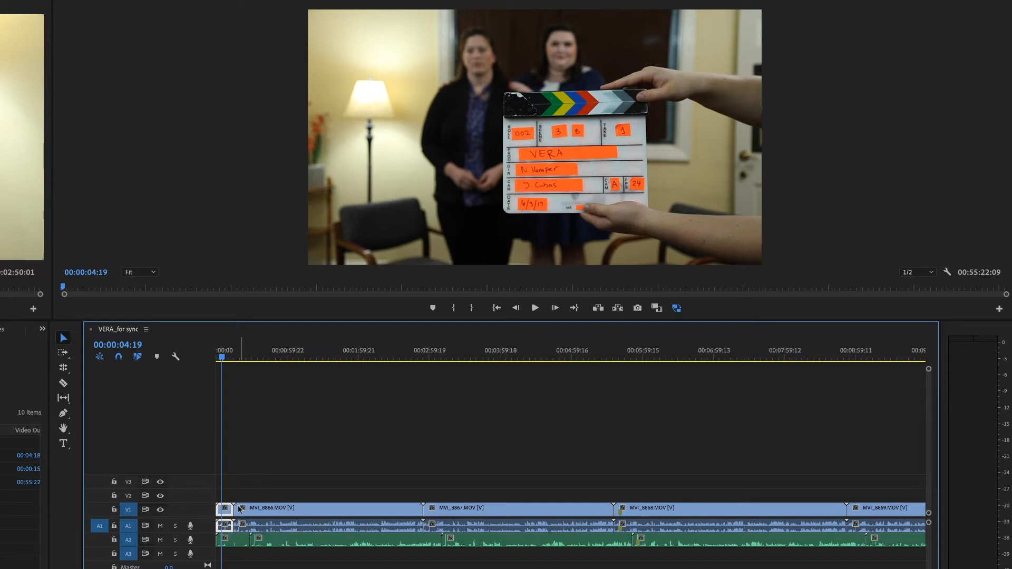
left_click(278, 514)
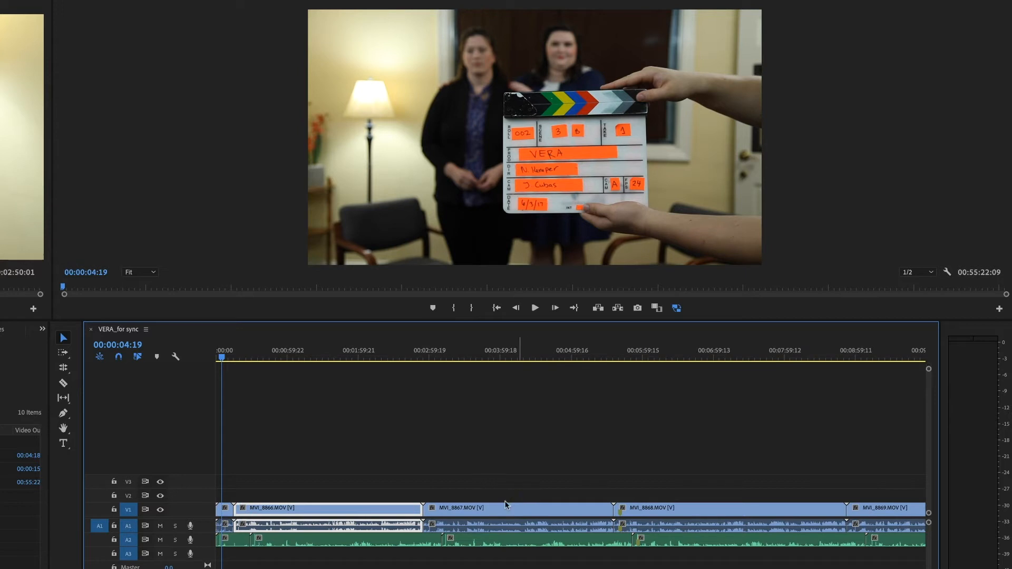
left_click(494, 525)
left_click(672, 512)
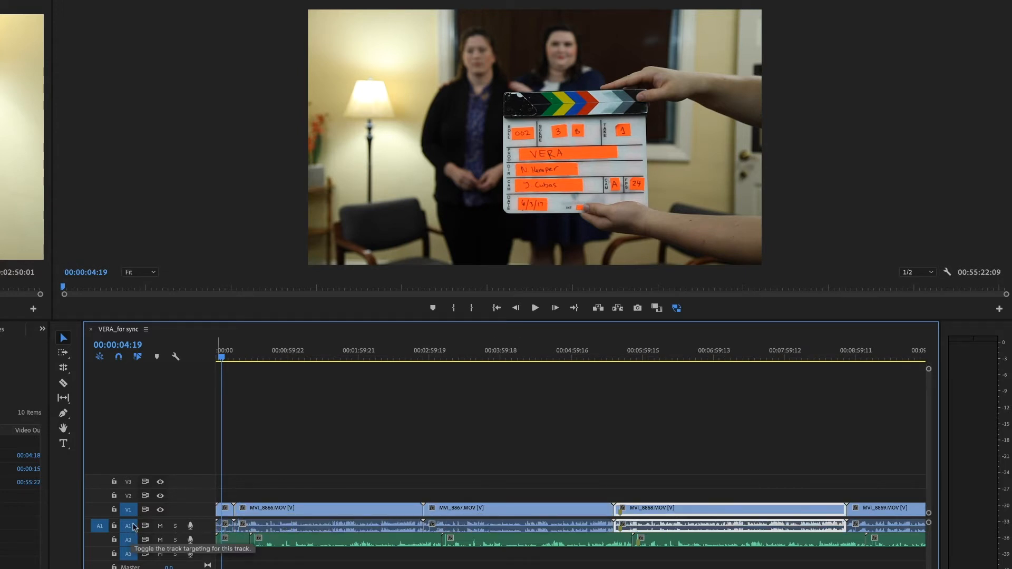
Step: Solo audio track A1 and play sections of MVI_8866 and MVI_8867 to listen to the camera sound
left_click(175, 526)
left_click_drag(220, 357, 274, 360)
key("space")
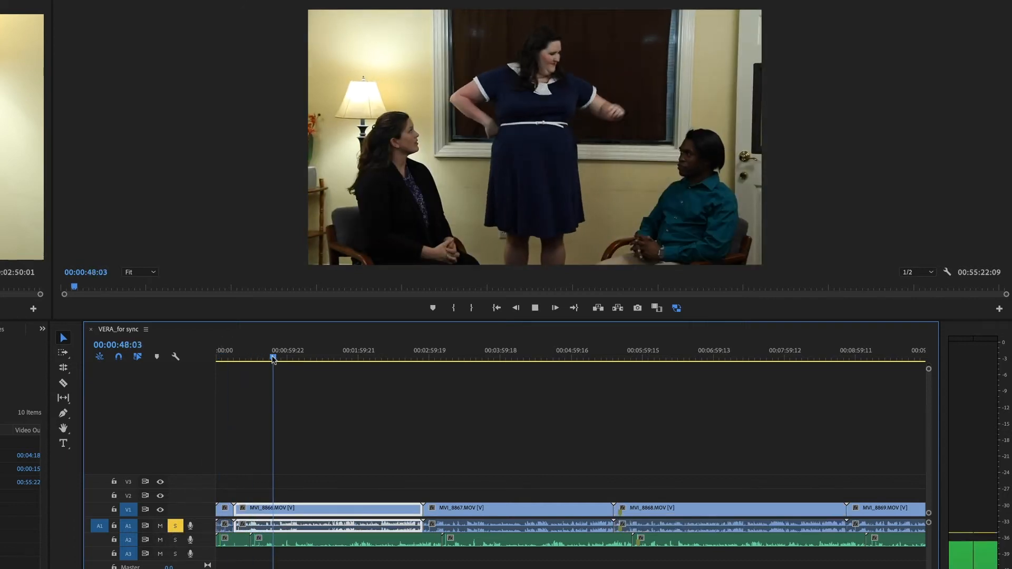
key("space")
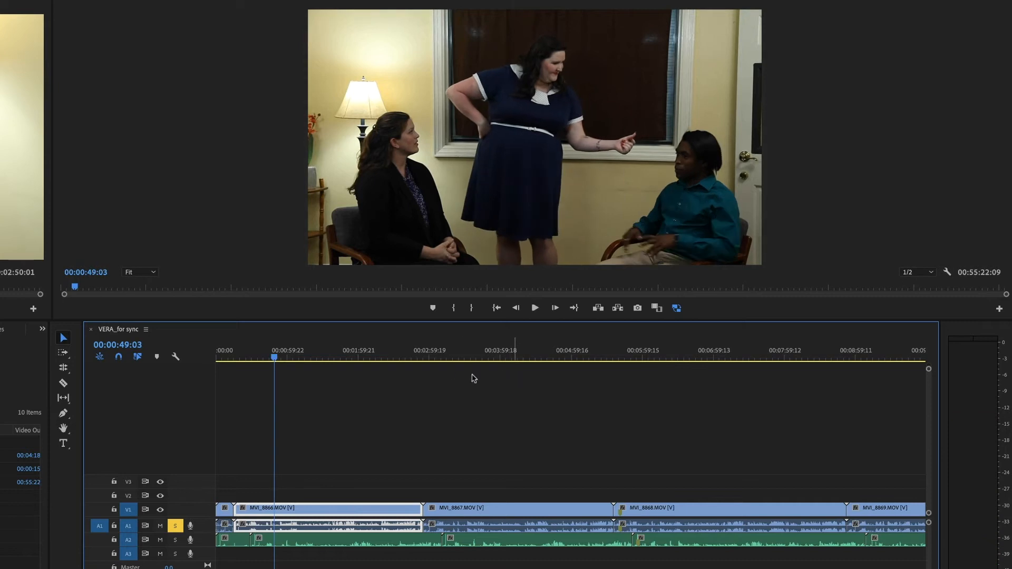
left_click(433, 350)
key("space")
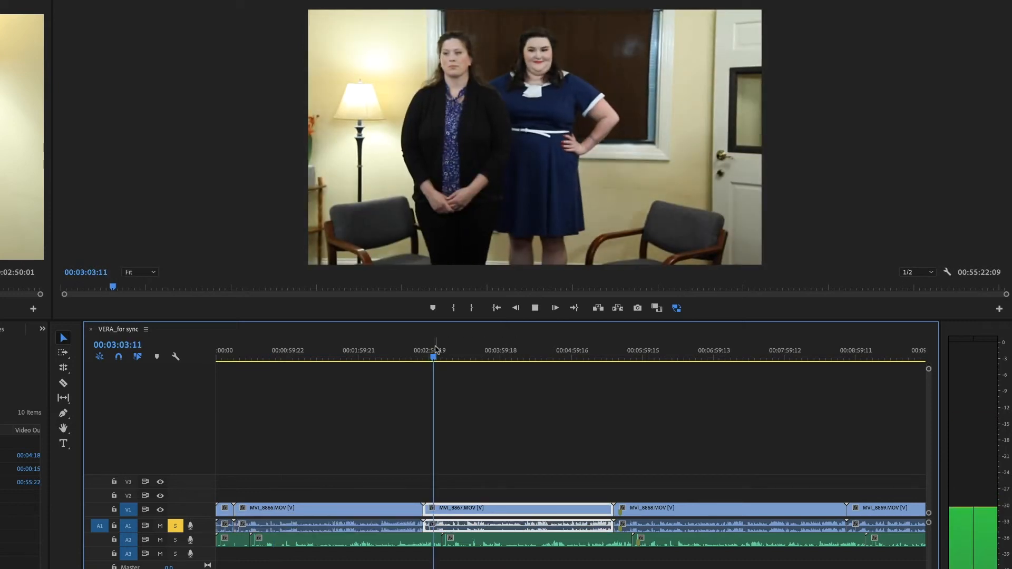
Step: Play sections of MVI_8868 and MVI_8871 with track A1 soloed to check the camera sound
left_click(635, 353)
key("space")
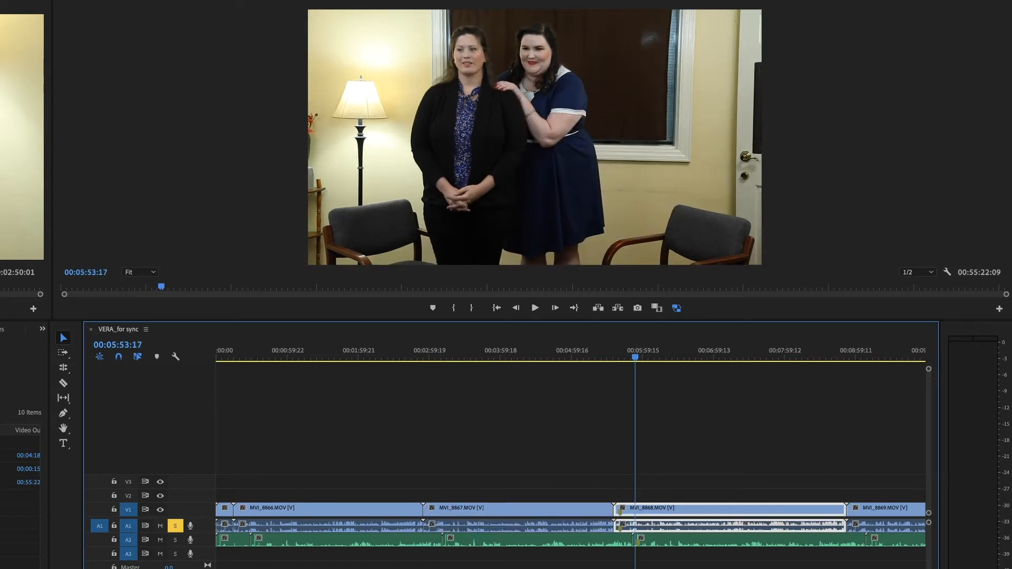
scroll(570, 453, "right", 3)
scroll(386, 473, "right", 5)
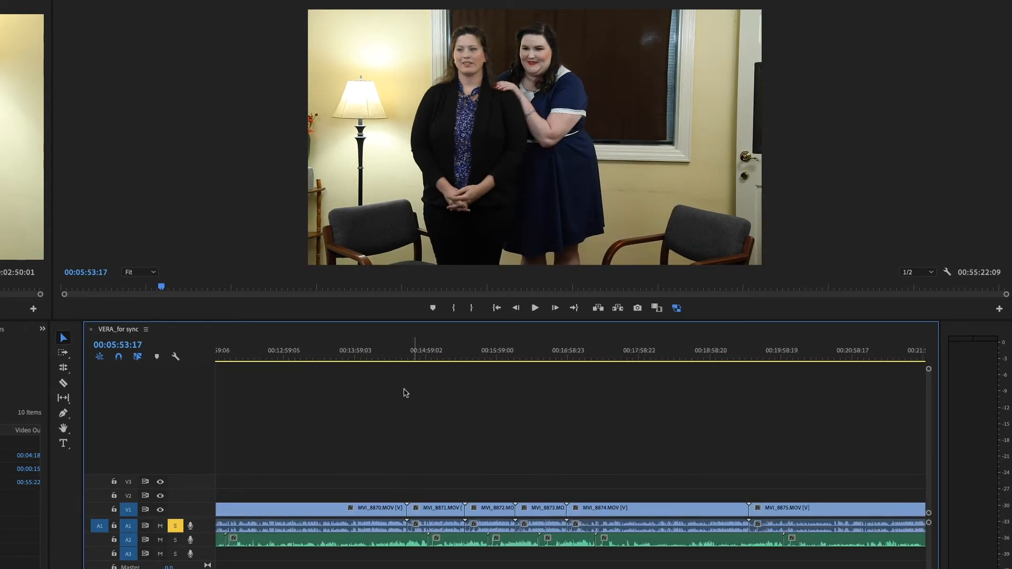
left_click(372, 354)
left_click(434, 354)
key("space")
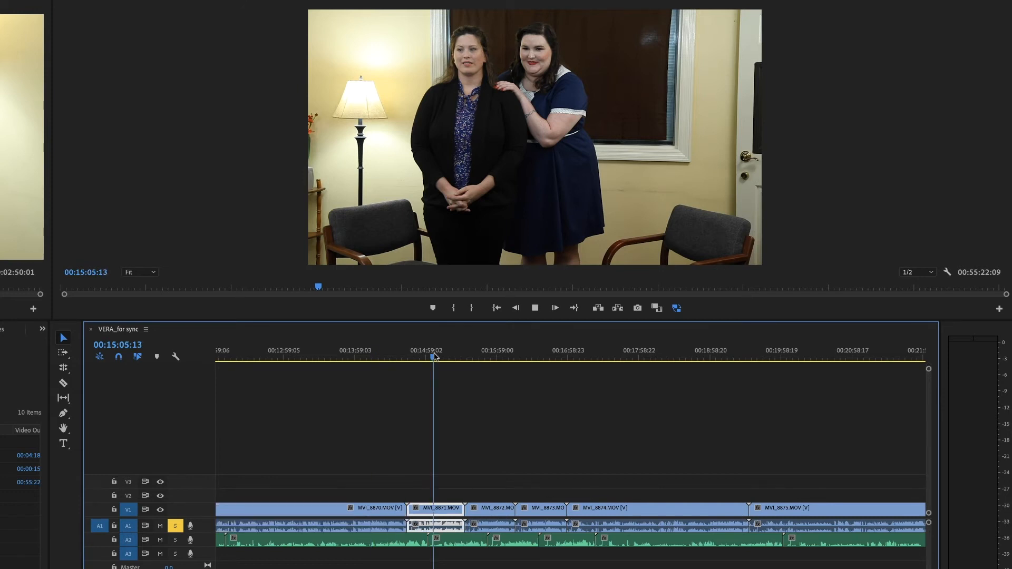
key("space")
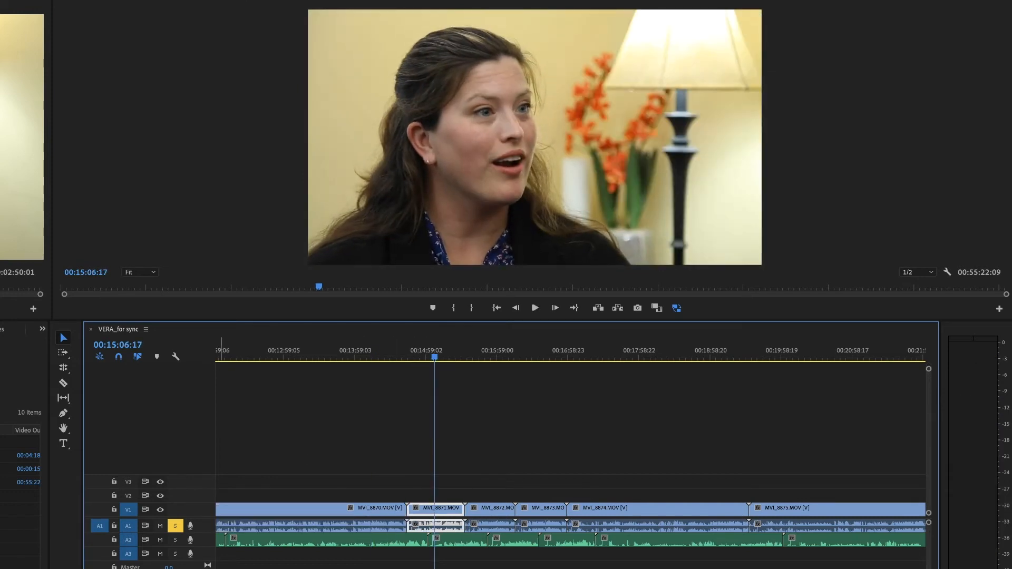
Step: Switch the solo from track A1 to A2, listen to the production audio under MVI_8871, and turn the A2 solo off
left_click(175, 527)
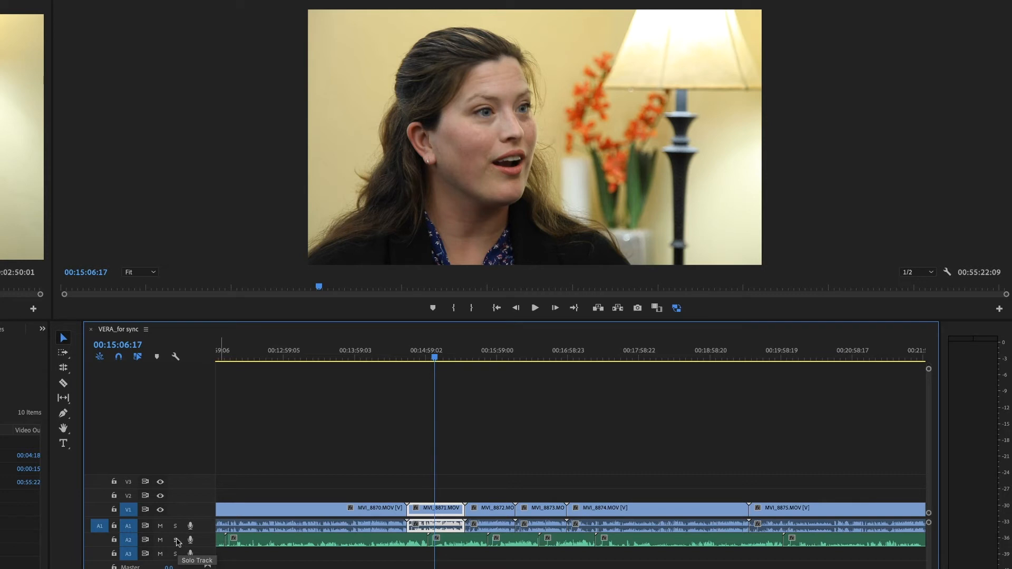
left_click(176, 540)
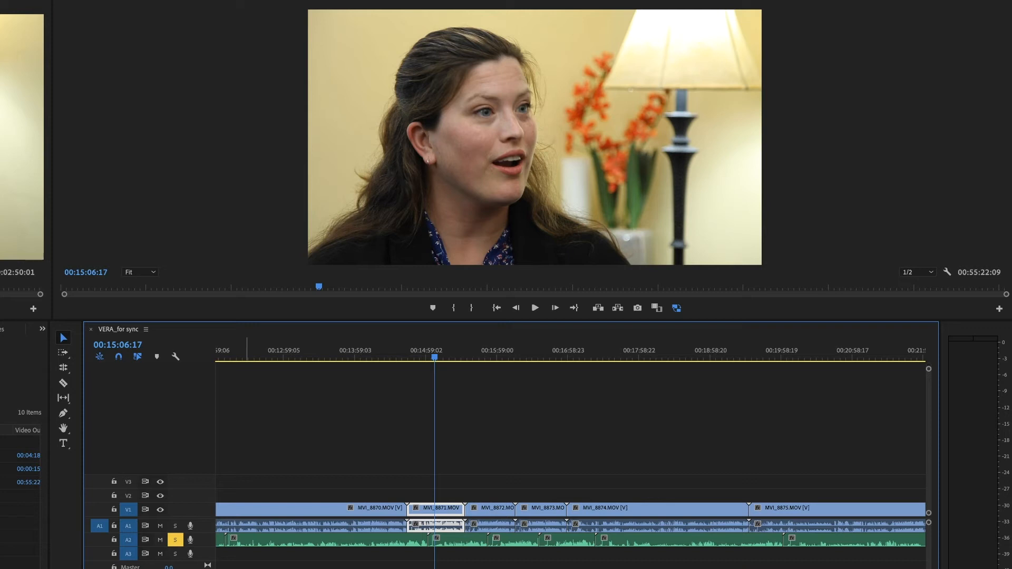
key("space")
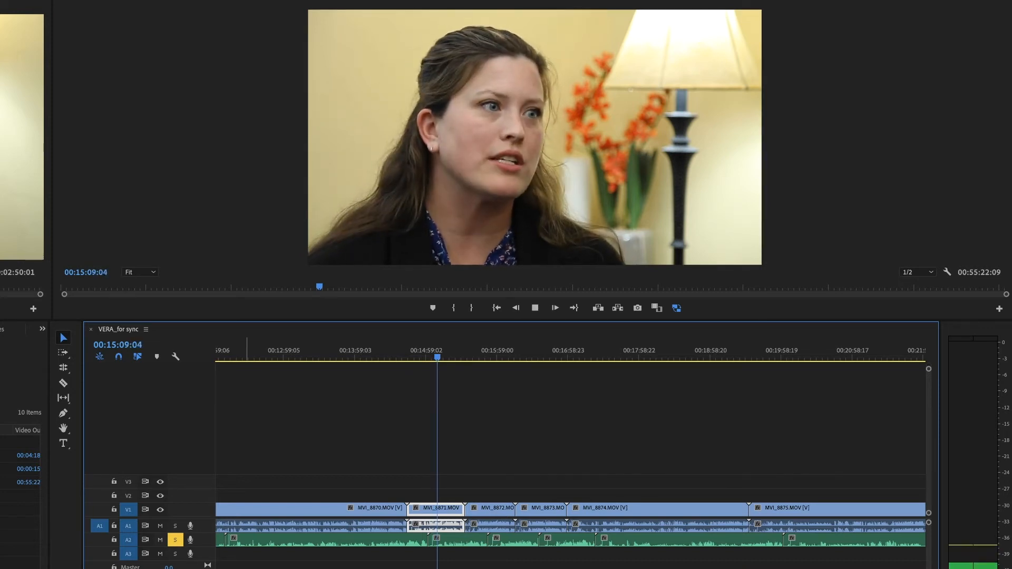
left_click(454, 359)
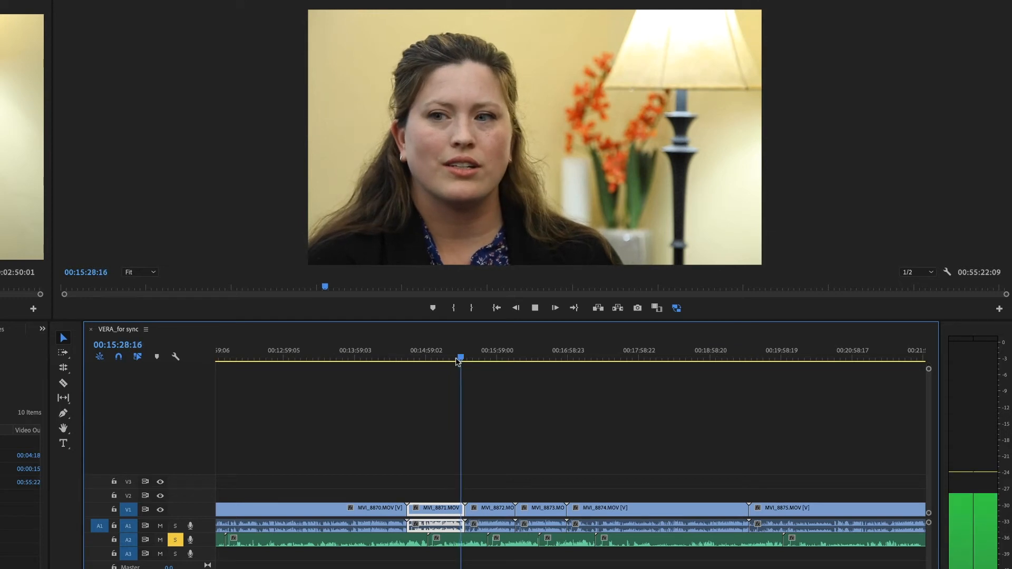
key("space")
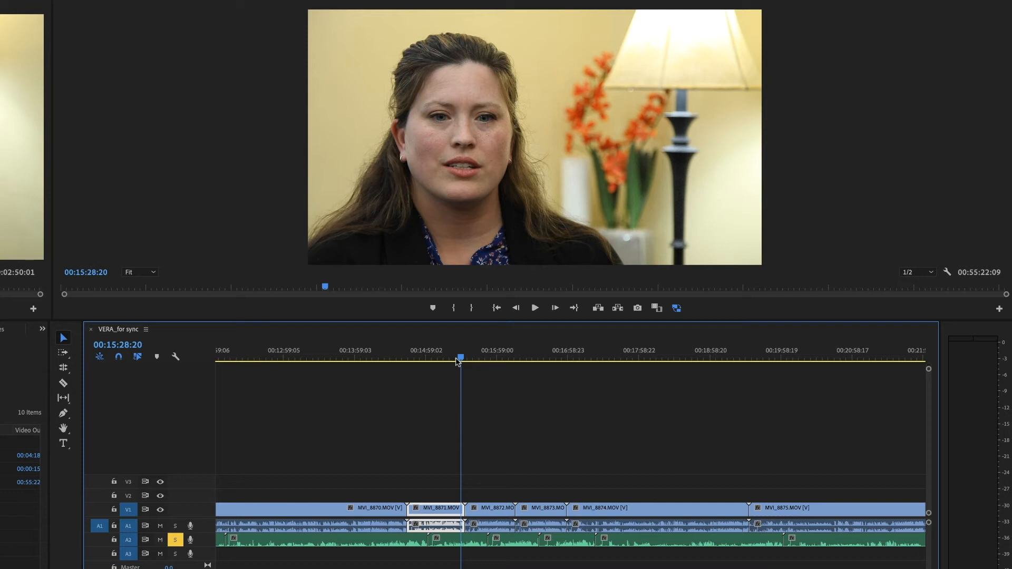
left_click(175, 539)
Step: Solo track A2 and play the slate at the beginning of the sequence to listen to its production audio
scroll(571, 453, "up", 10)
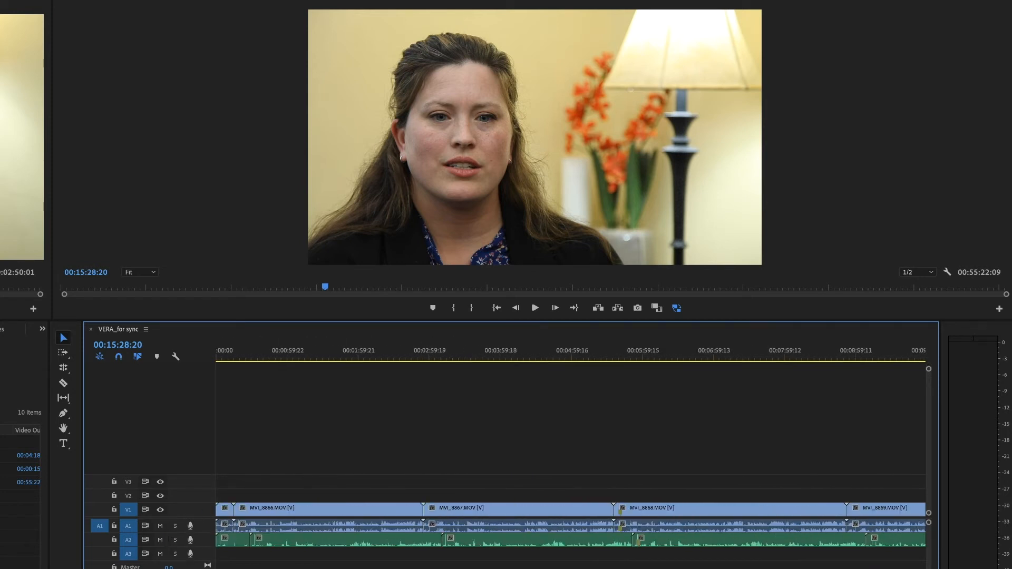
left_click_drag(235, 343, 227, 342)
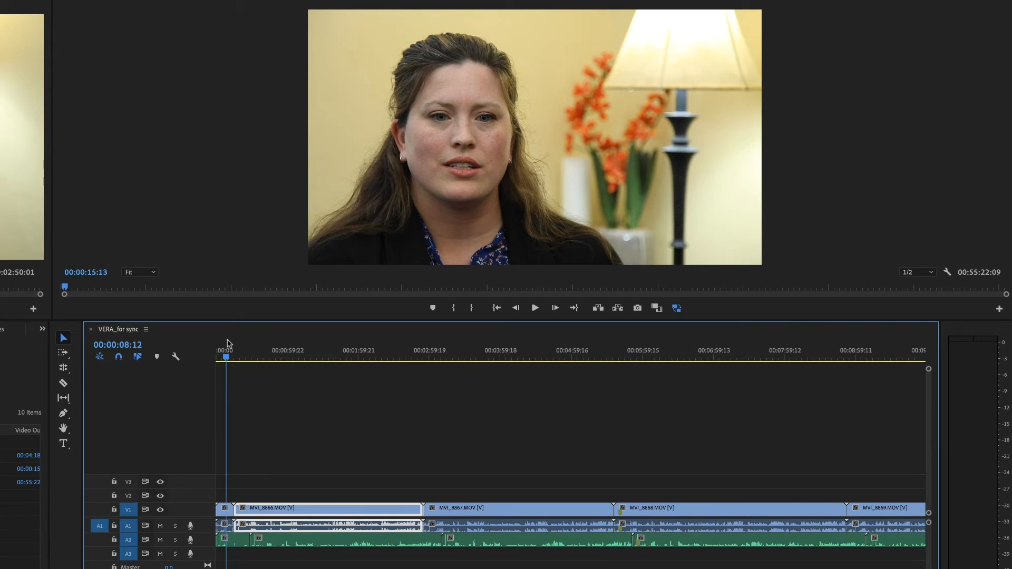
left_click(175, 540)
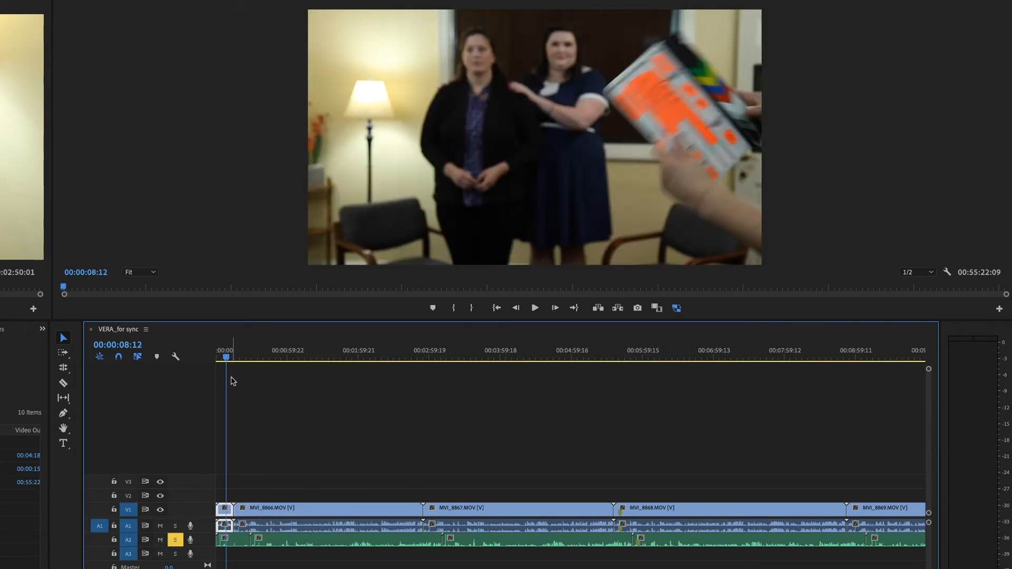
left_click(219, 357)
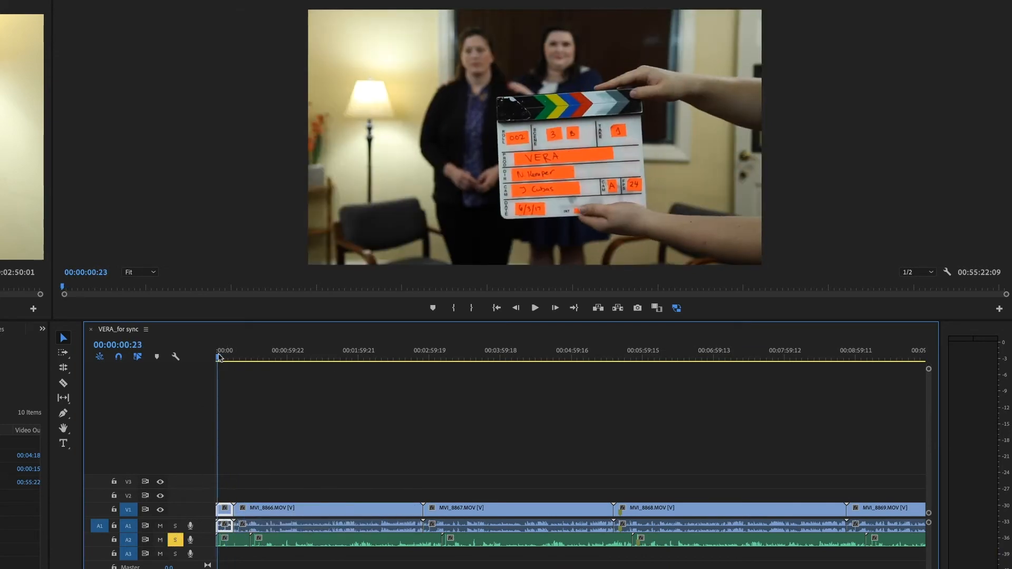
key("space")
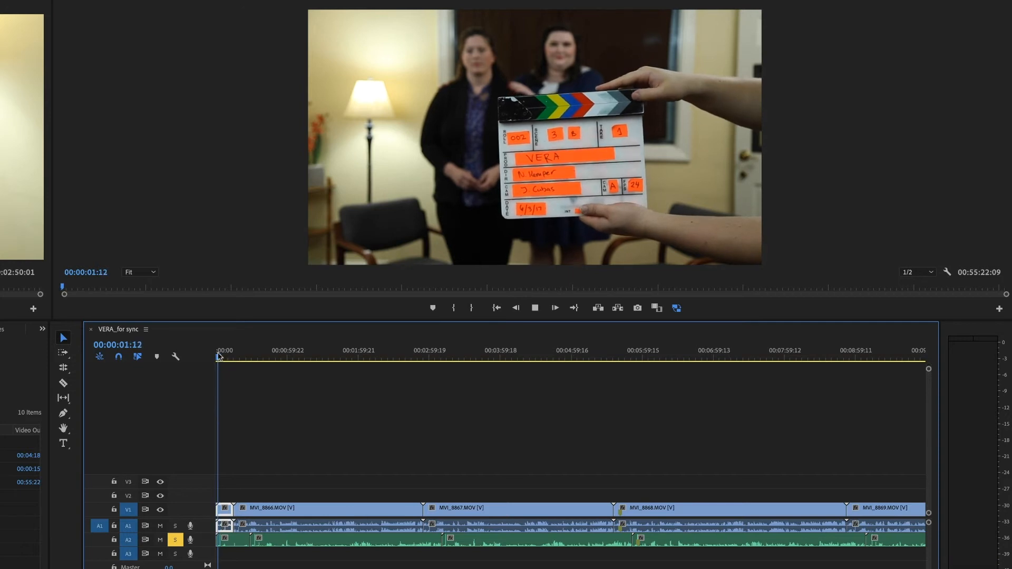
key("space")
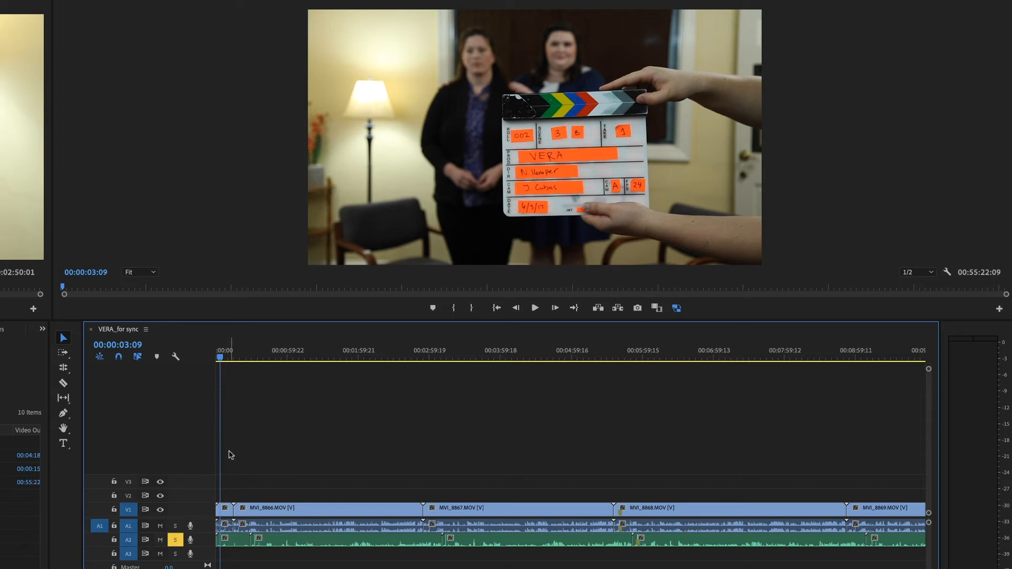
Step: Delete the short slate clip before MVI_8866 together with its production audio on A2, leaving the gap in place
left_click_drag(229, 478, 223, 545)
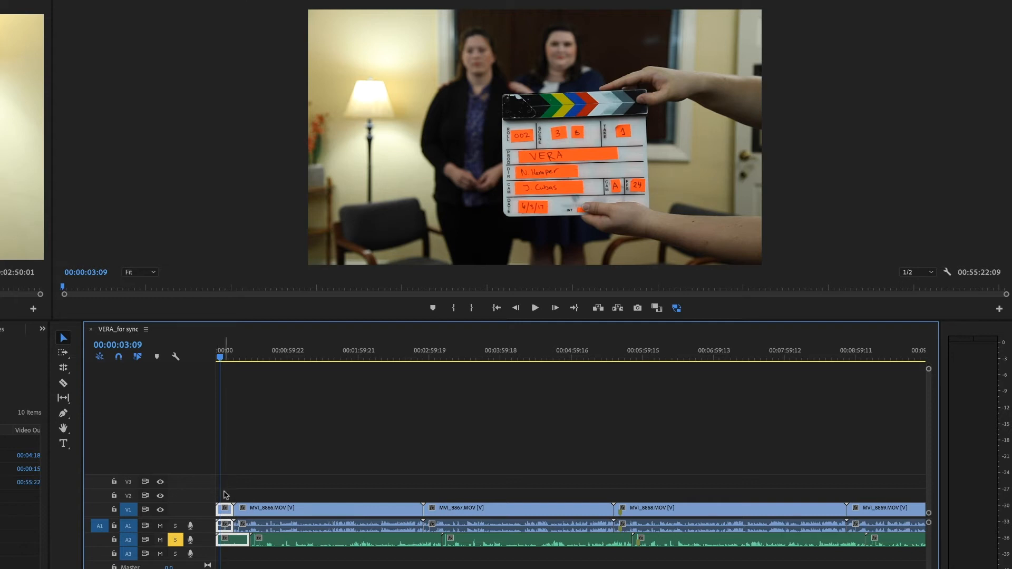
key("Delete")
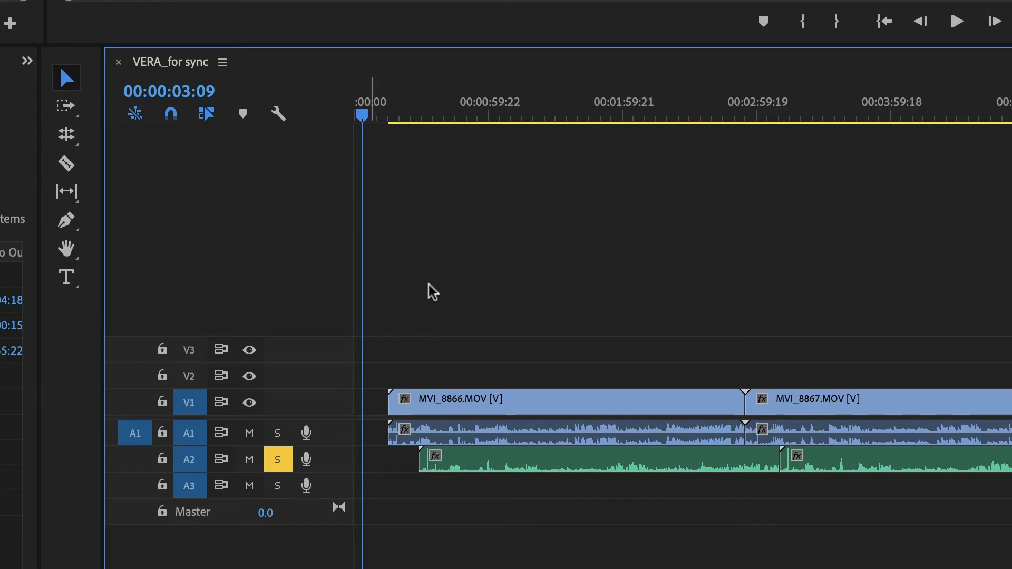
left_click(508, 399)
left_click(883, 401)
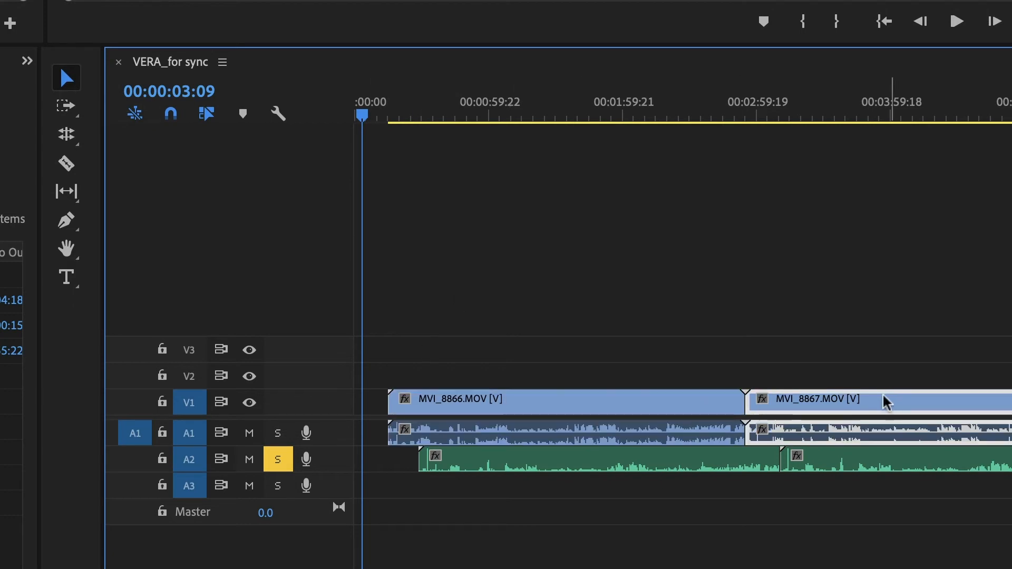
left_click(687, 475)
left_click(881, 463)
left_click(468, 214)
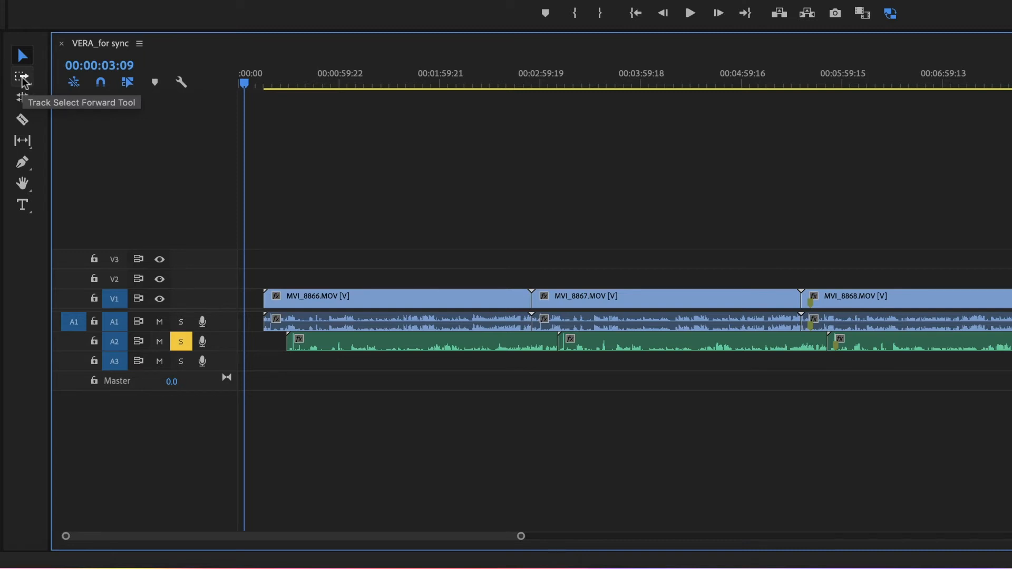
Step: Select MVI_8867 and everything after it on all tracks with the Track Select Forward tool
left_click(24, 80)
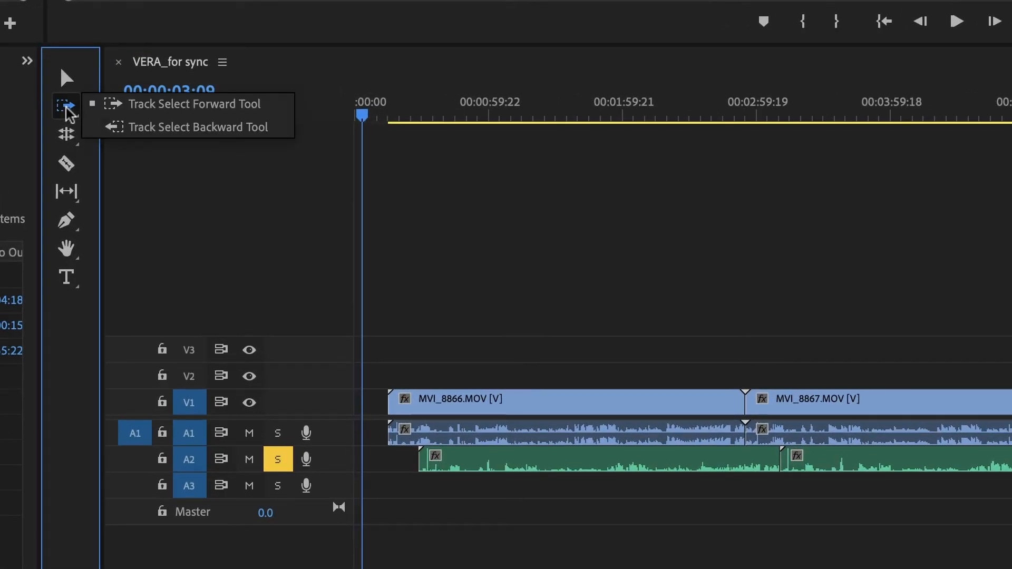
left_click(163, 108)
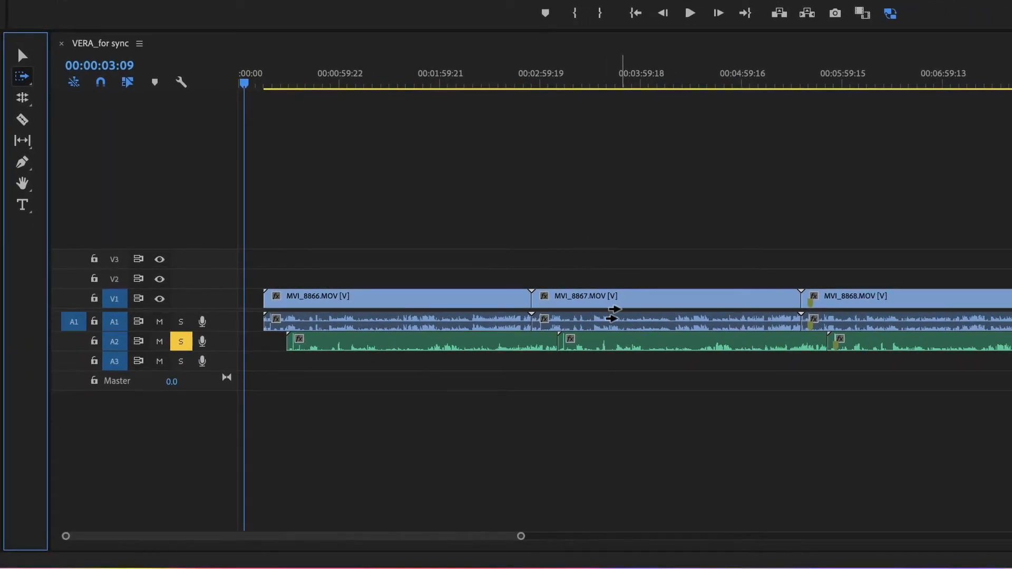
left_click(615, 298)
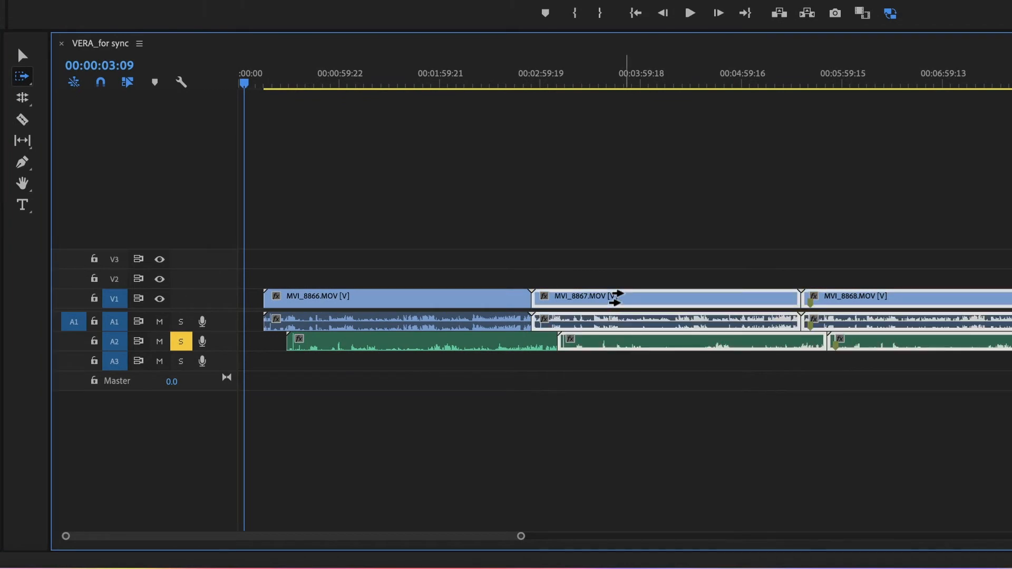
Step: Select MVI_8868 and everything before it on all tracks with the Track Select Backward tool
left_click(29, 80)
left_click(28, 77)
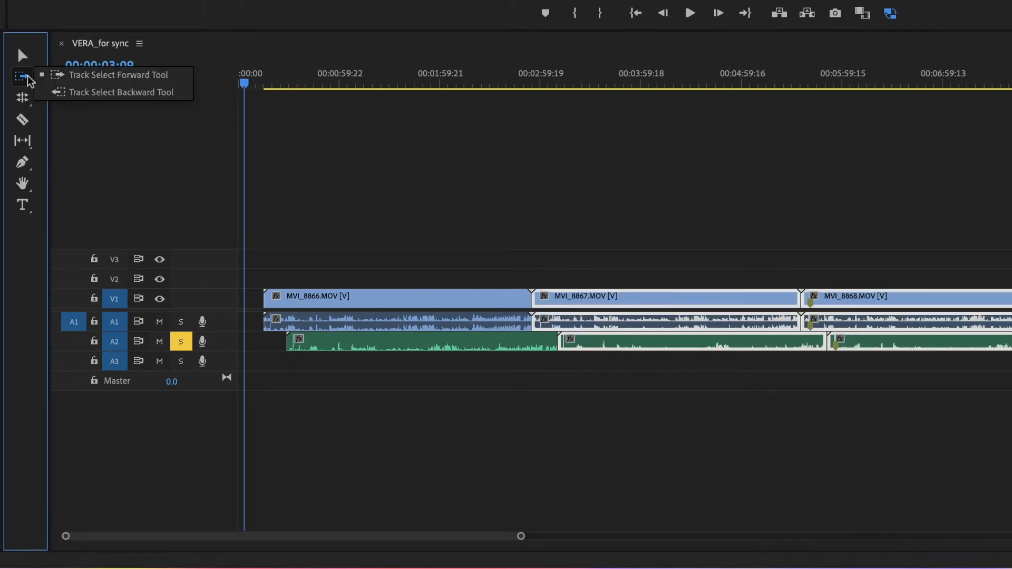
left_click(68, 94)
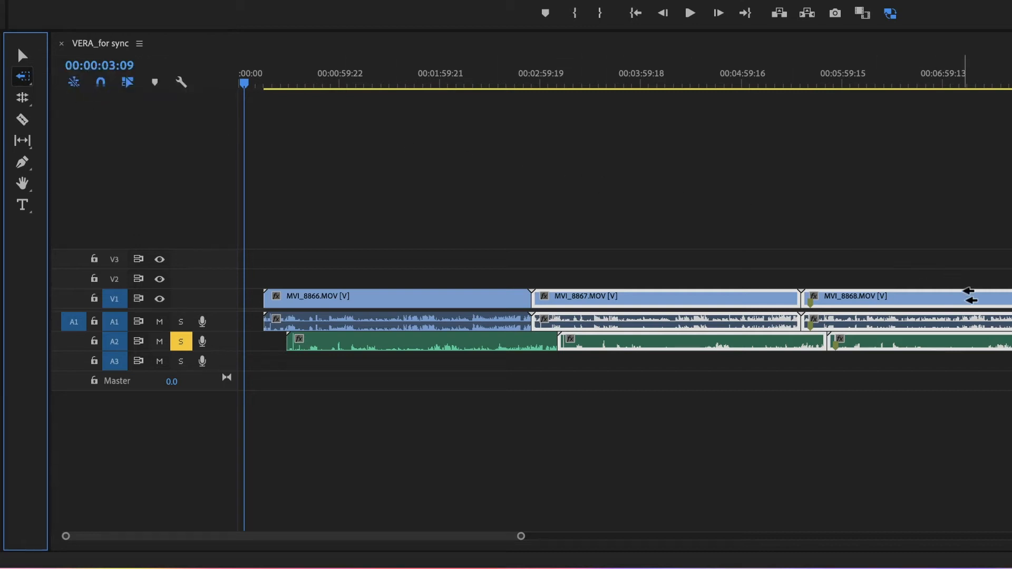
left_click(972, 305)
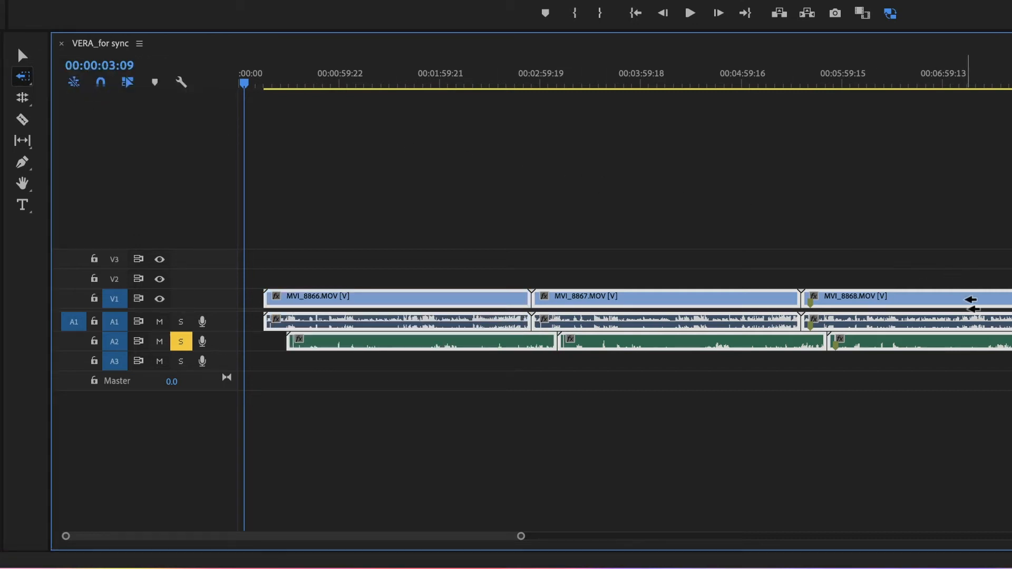
Step: Shift MVI_8867 and all following clips about five minutes down the timeline with Track Select Forward, opening a gap after MVI_8866
left_click(28, 84)
left_click(82, 77)
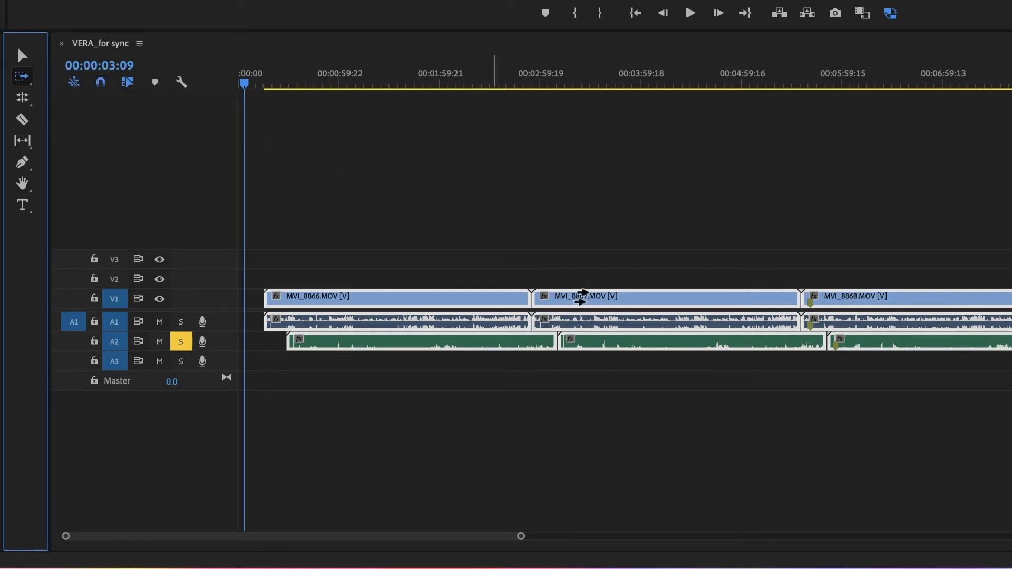
left_click(606, 301)
left_click_drag(609, 301, 1011, 302)
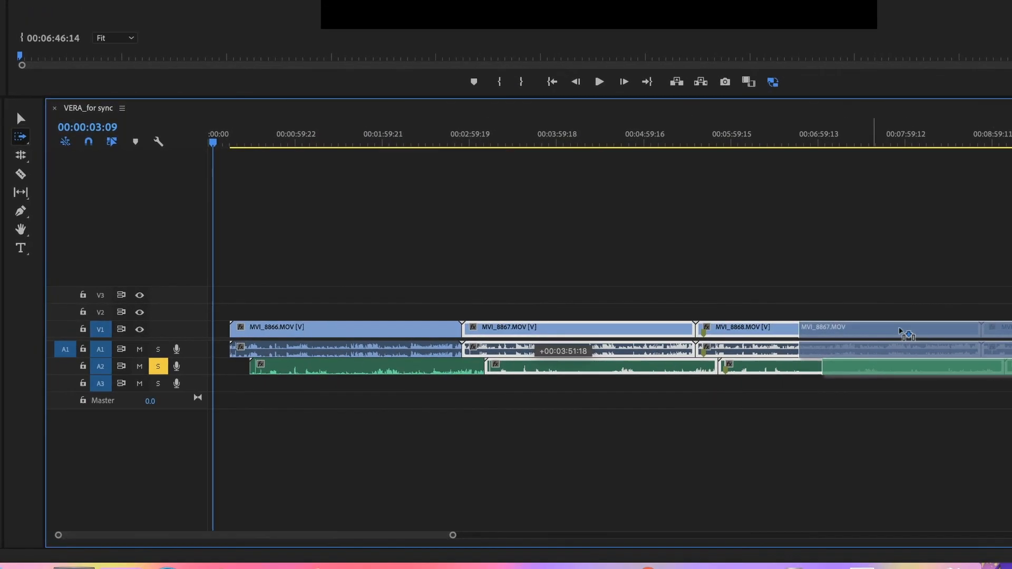
left_click_drag(899, 331, 983, 331)
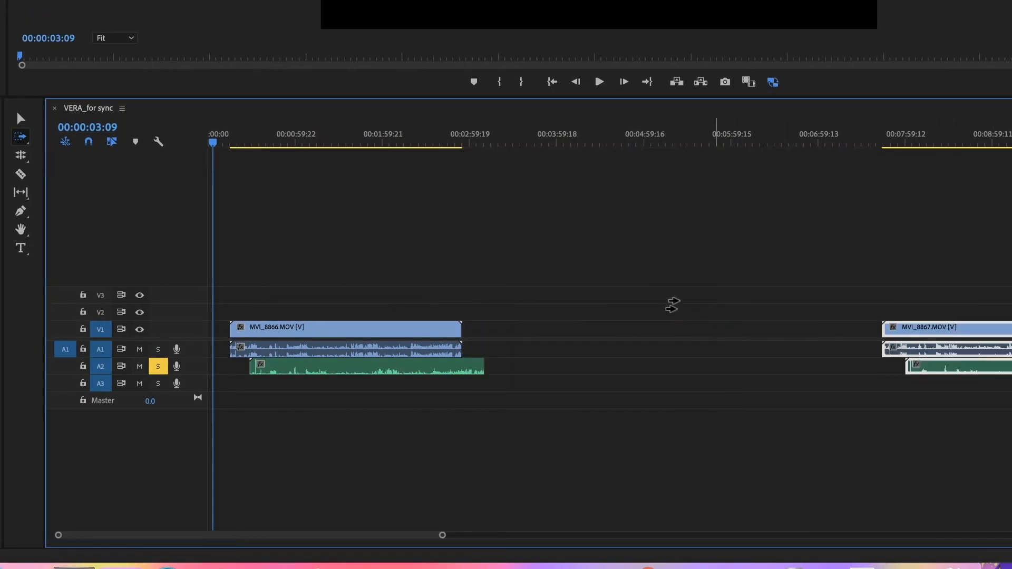
Step: Return to the Selection tool and turn off the solo on track A2
left_click(19, 118)
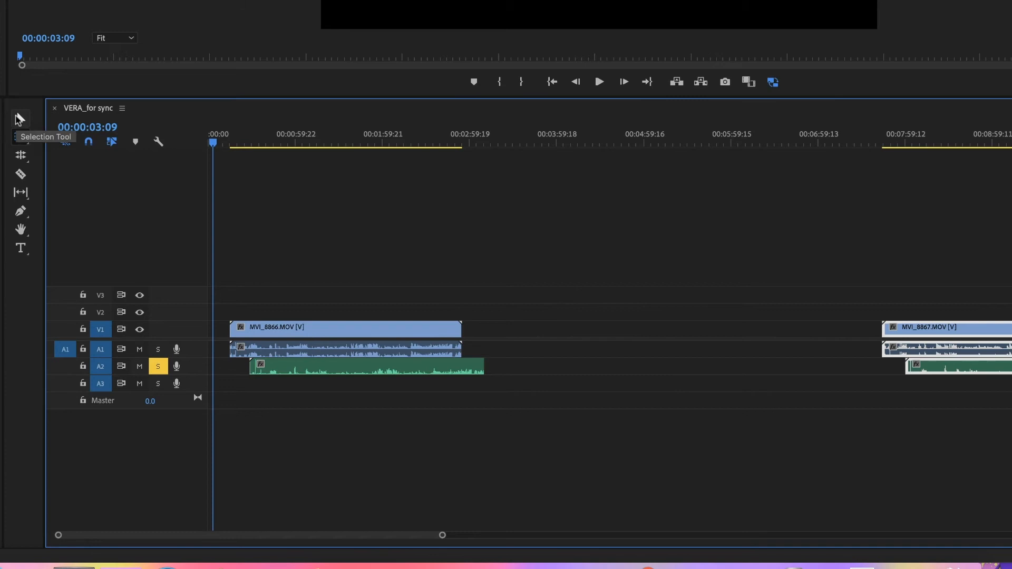
left_click(20, 118)
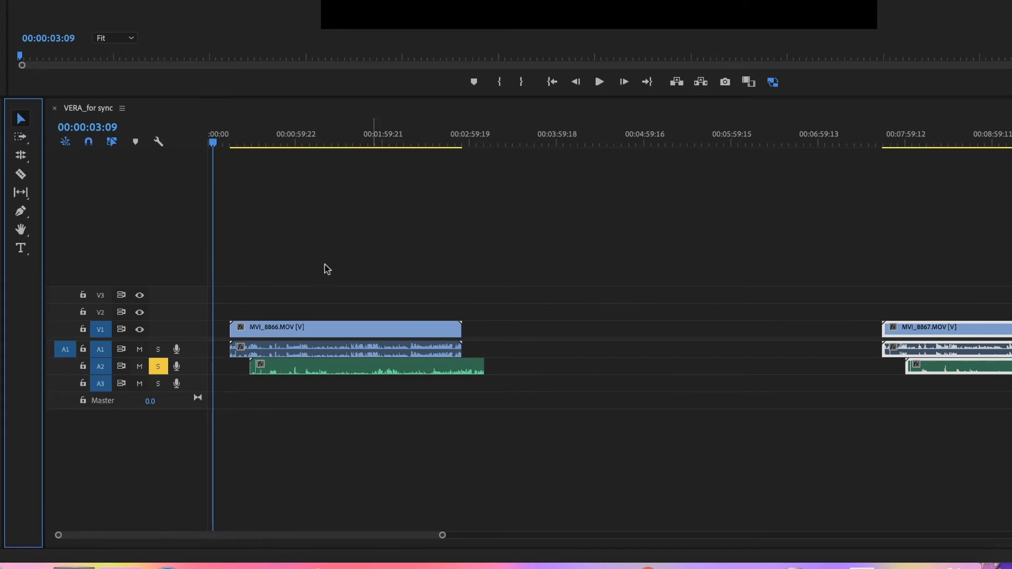
left_click(158, 366)
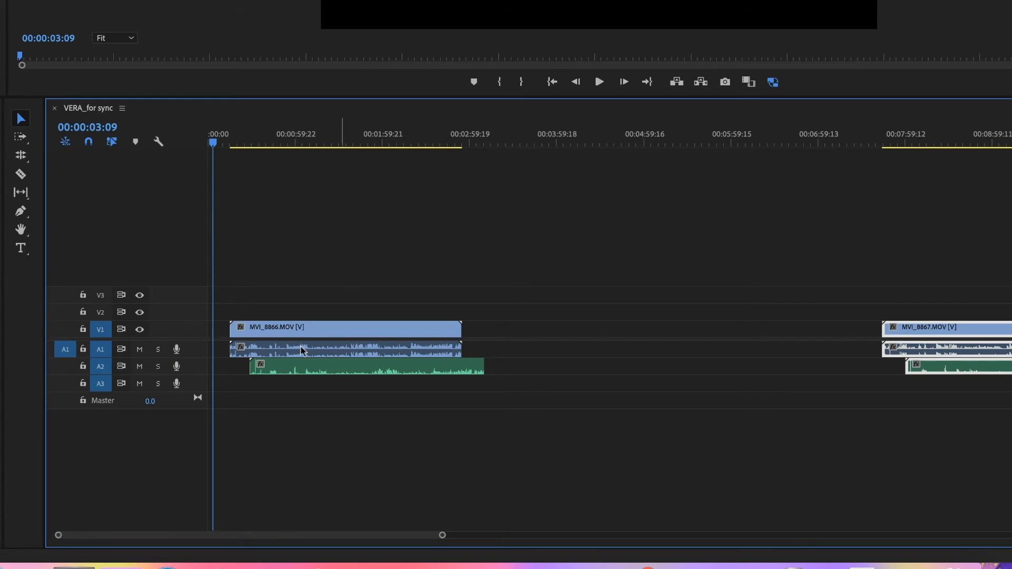
Step: Synchronize MVI_8866 with its production audio ZOOM0002_Tr1.WAV, using Audio on track channel 1 as the synchronize point
left_click(291, 332)
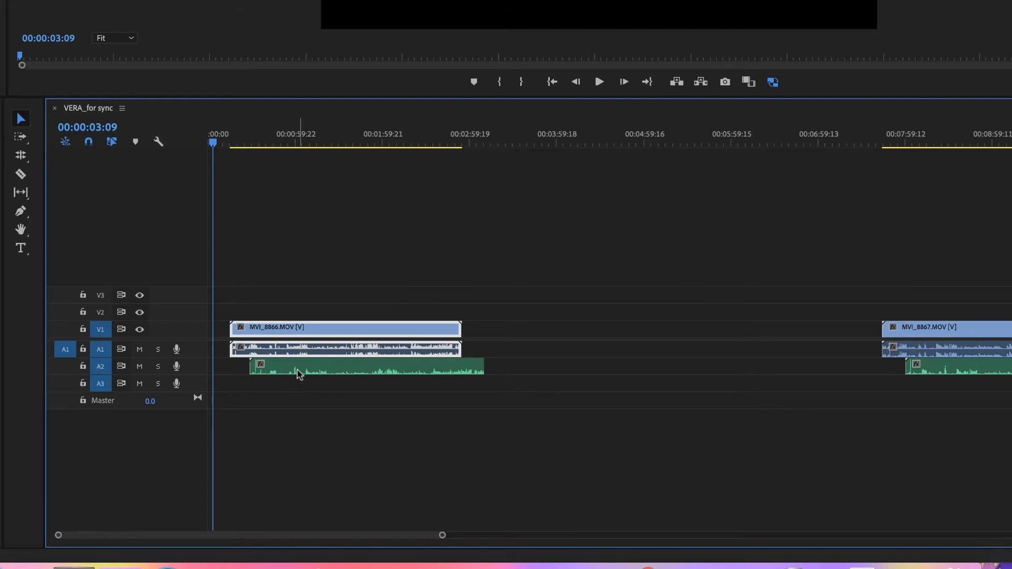
left_click(299, 373)
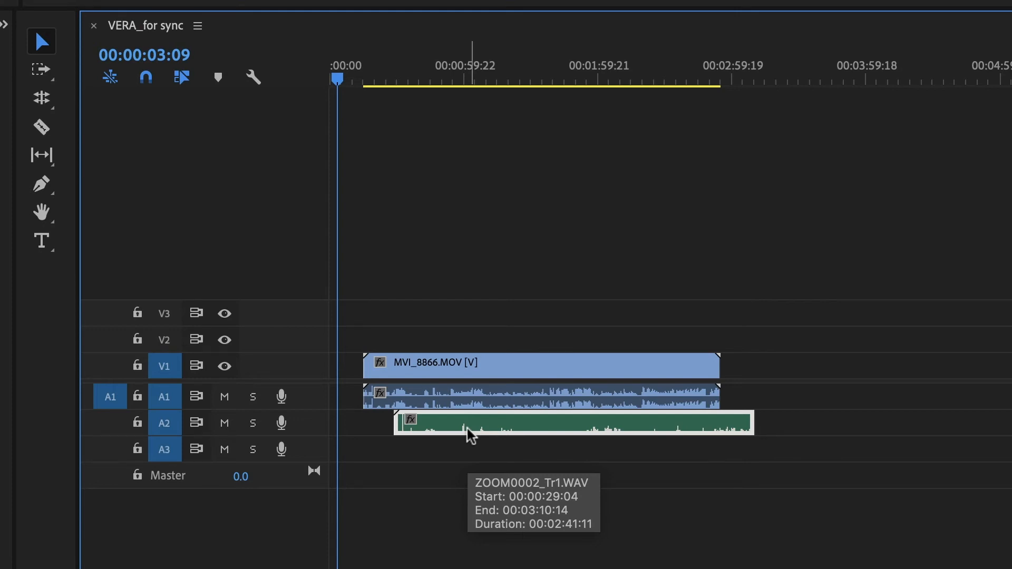
left_click_drag(472, 280, 503, 438)
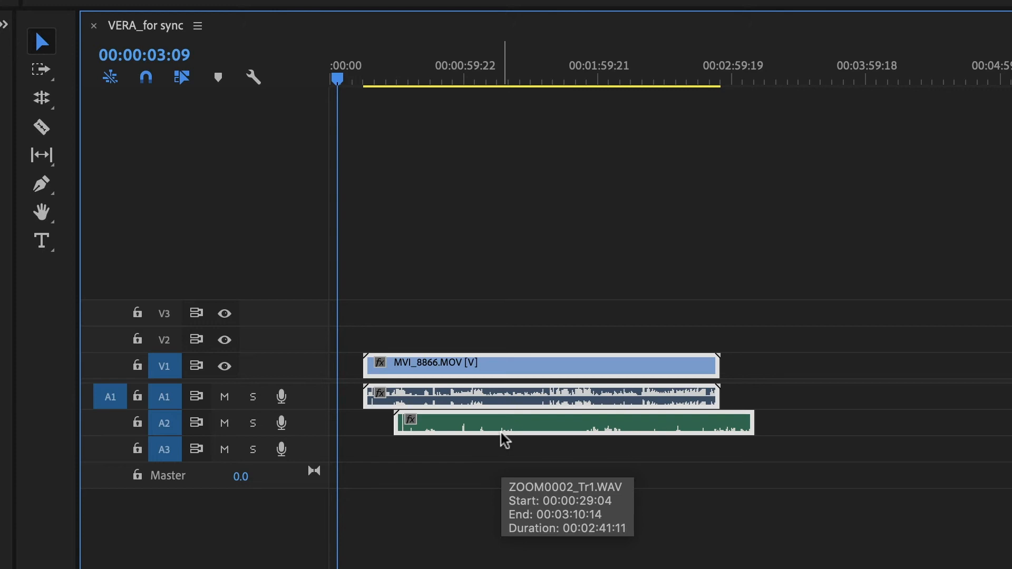
right_click(542, 376)
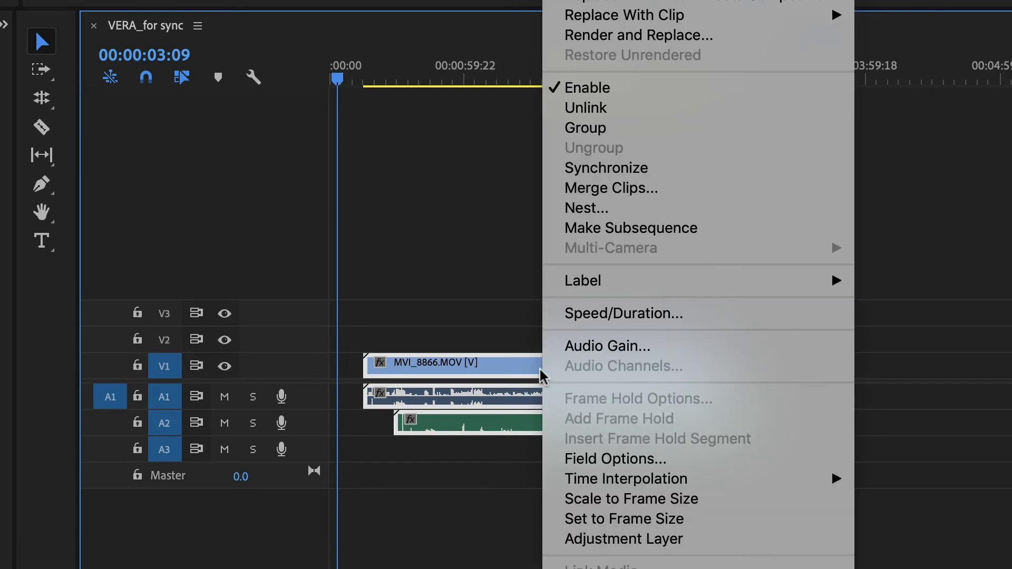
left_click(644, 173)
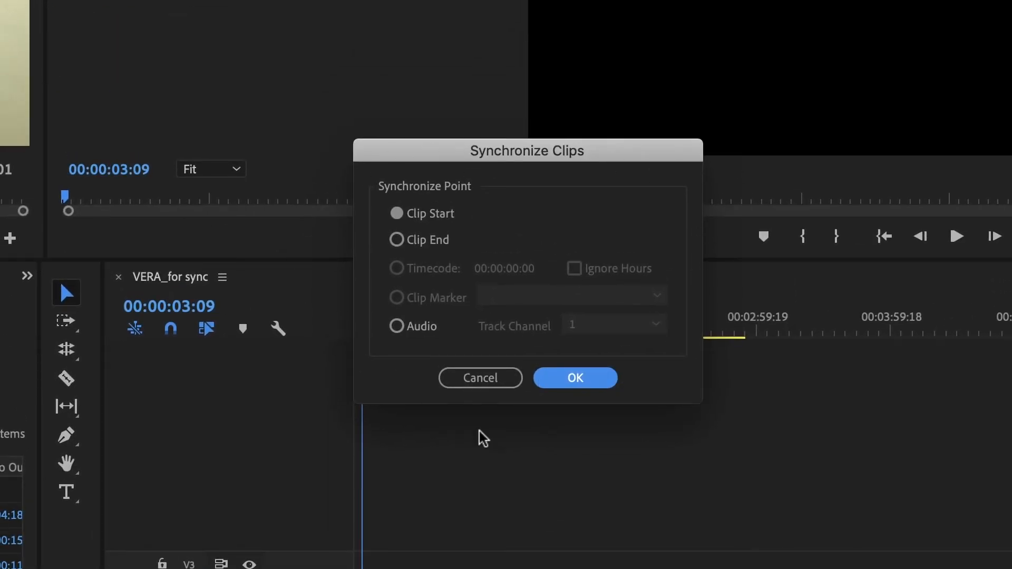
left_click(397, 326)
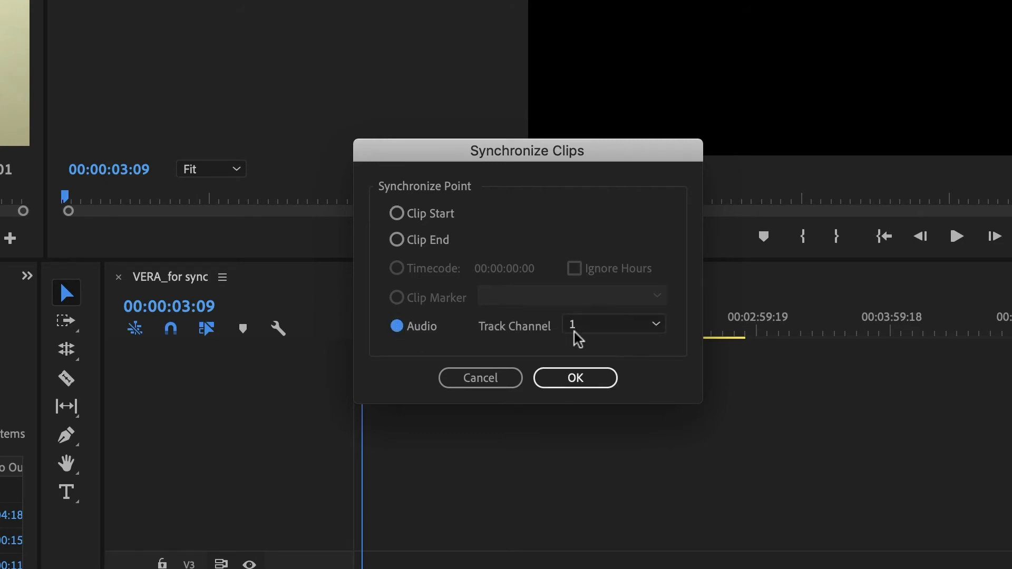
left_click(568, 382)
left_click(568, 386)
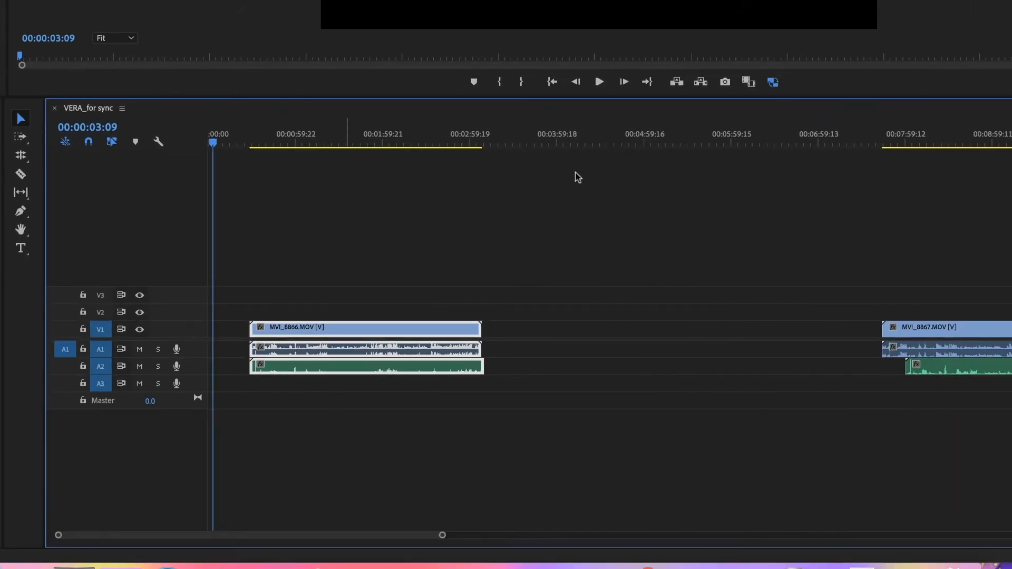
Step: Mute track A1 and play MVI_8866 at the slate and mid-take to check its sync with the production audio
left_click(139, 350)
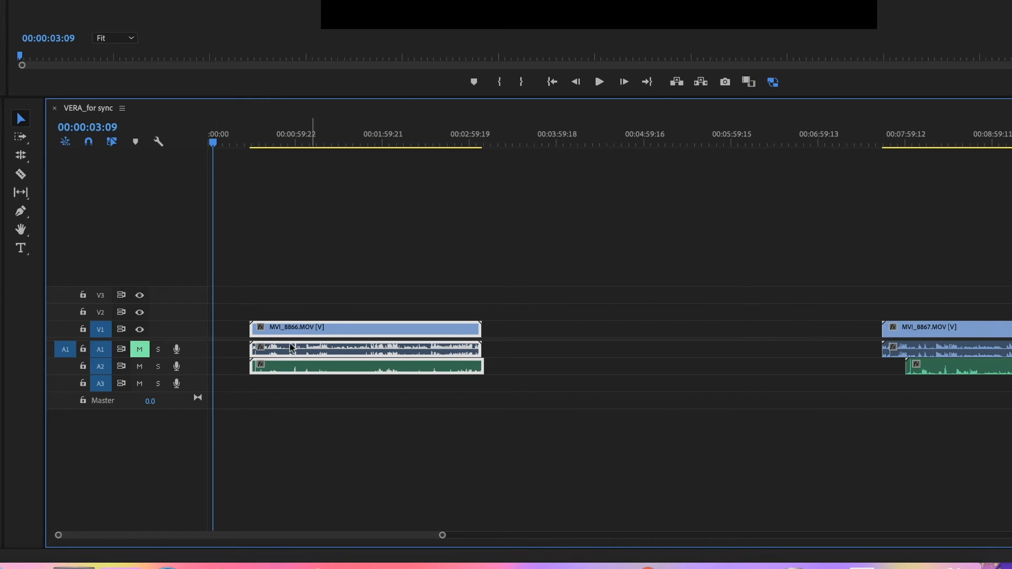
key("Down")
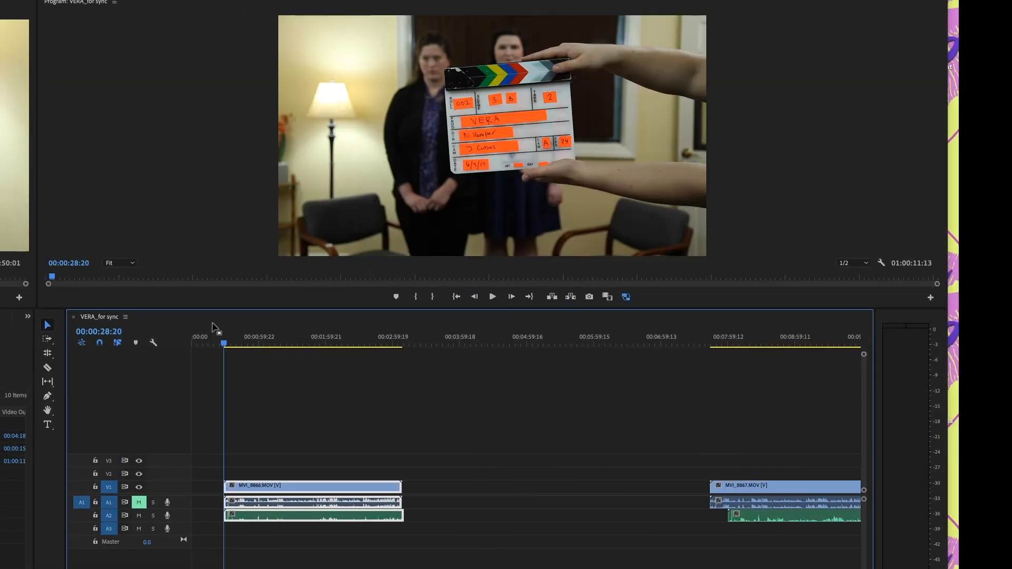
key("space")
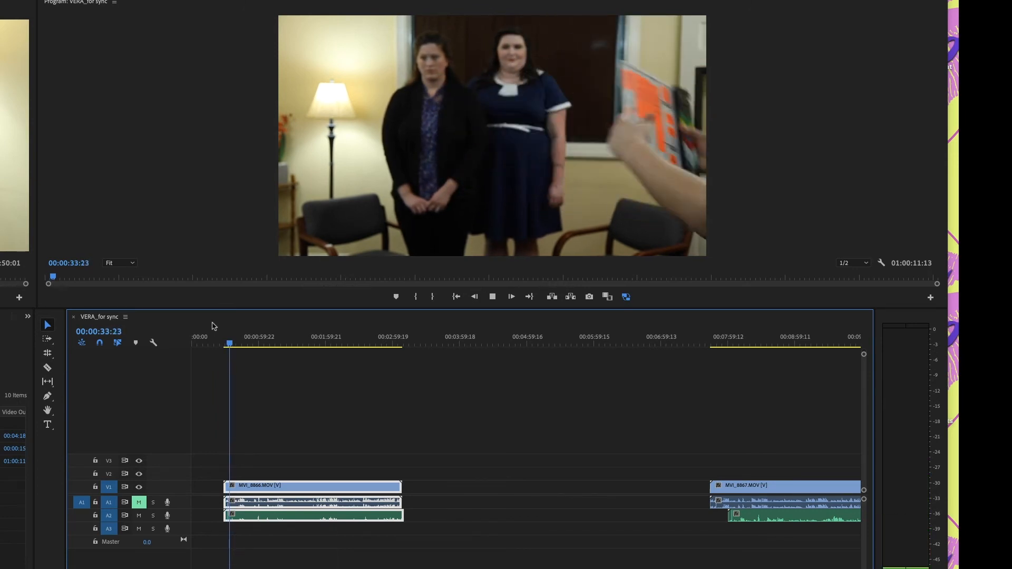
key("space")
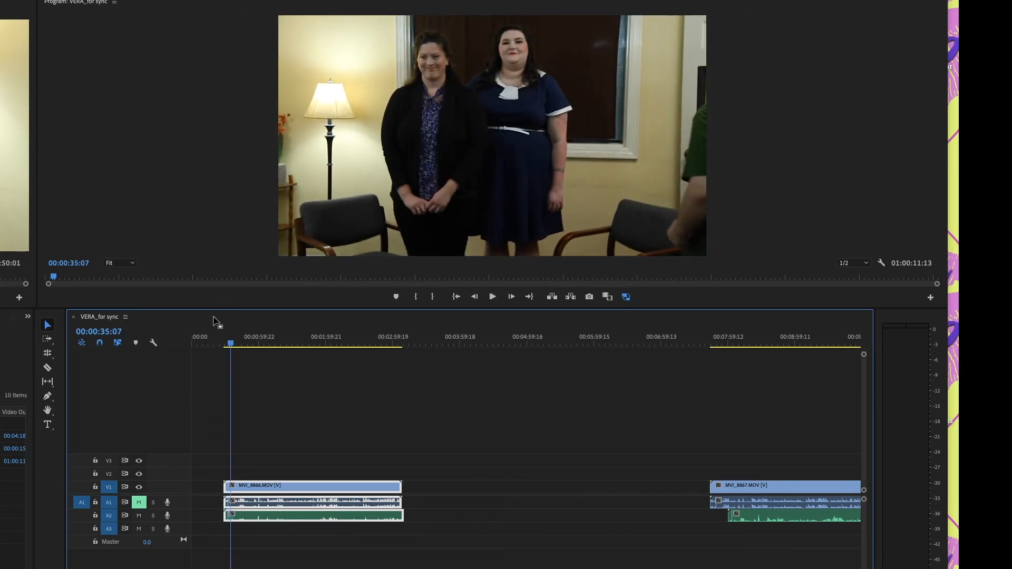
left_click_drag(337, 336, 308, 336)
key("space")
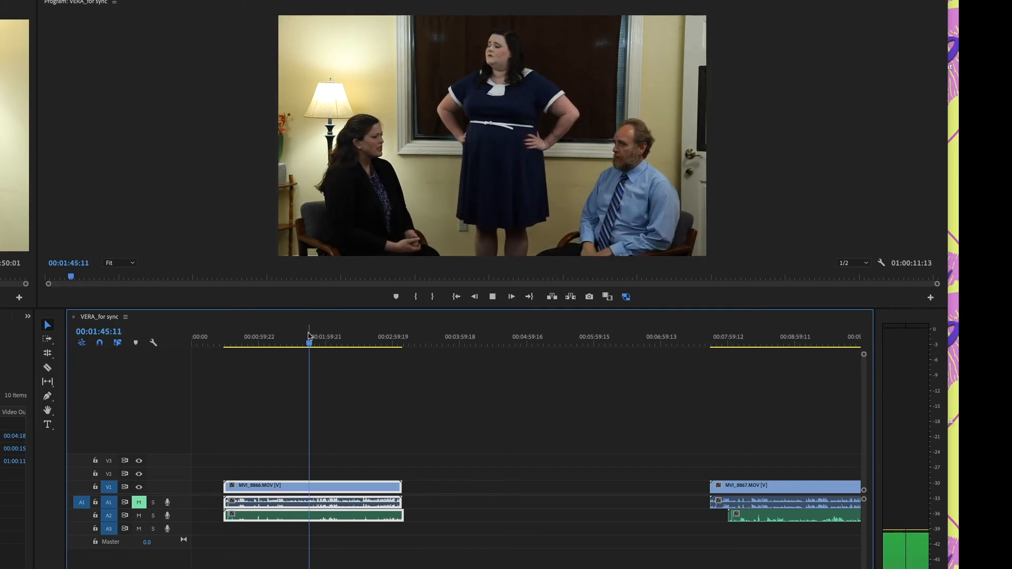
key("space")
left_click(262, 562)
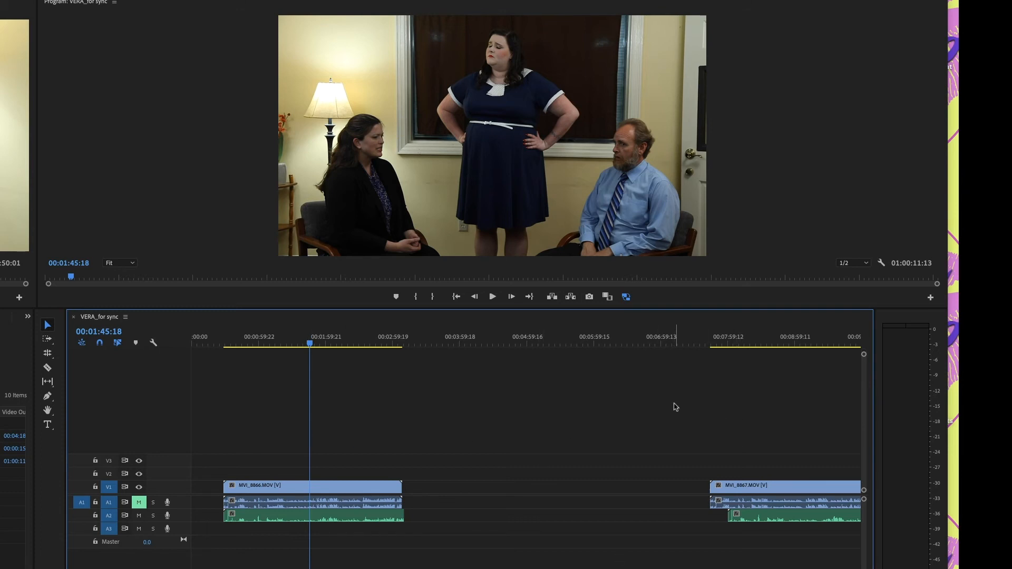
Step: Move MVI_8867 and its production audio back to just after MVI_8866 and synchronize them by Audio on track channel 1
left_click_drag(675, 406, 762, 537)
left_click_drag(721, 501, 472, 500)
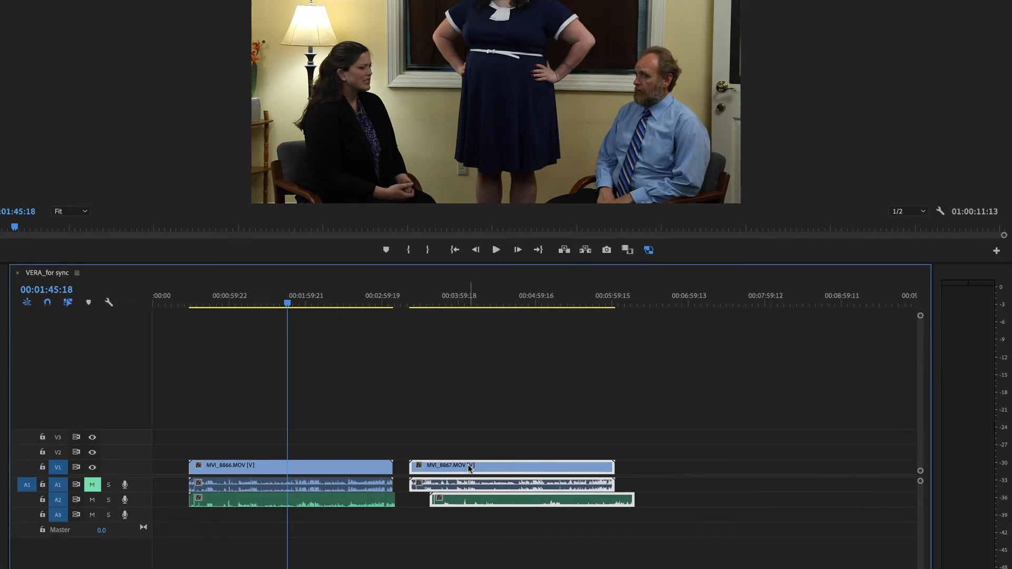
right_click(470, 488)
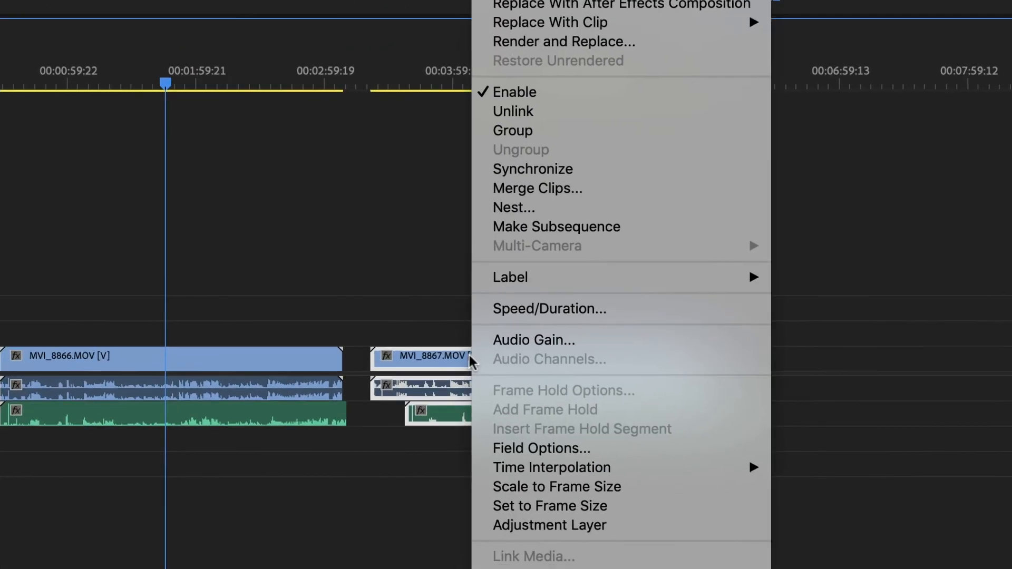
left_click(576, 149)
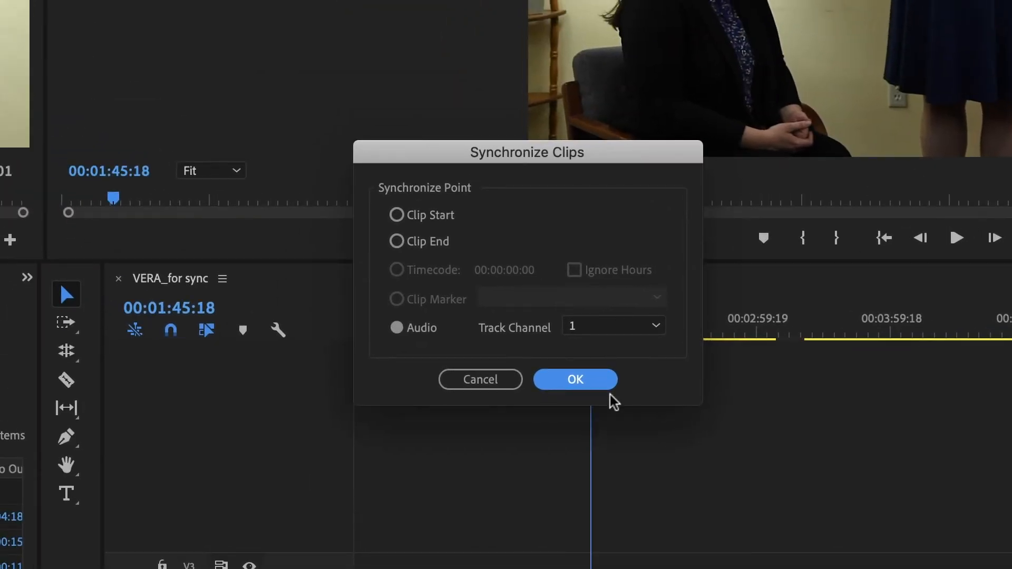
left_click(570, 383)
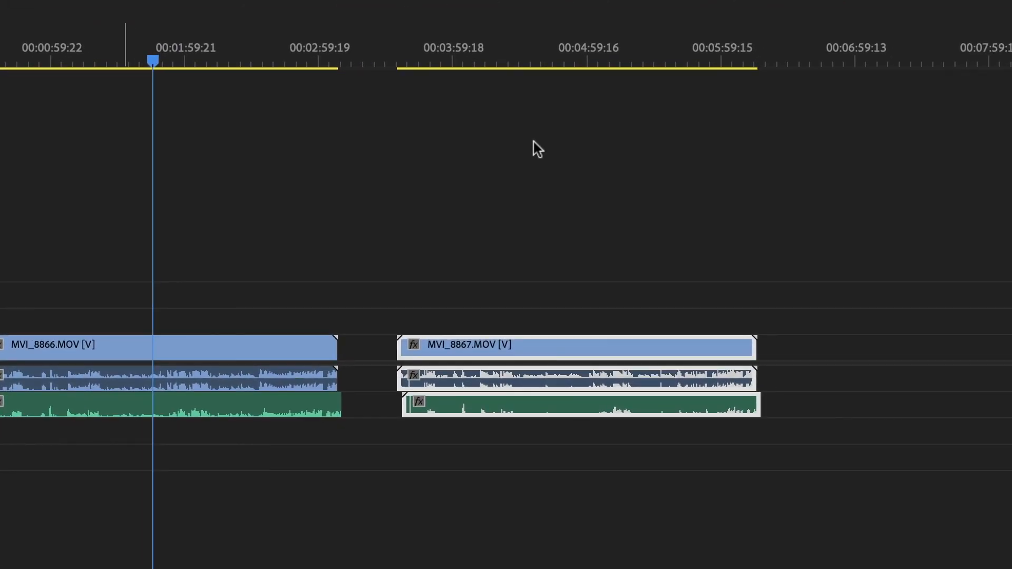
Step: Play the slate at the start of MVI_8867 to check its sync with the production audio
left_click_drag(452, 61, 399, 61)
key("space")
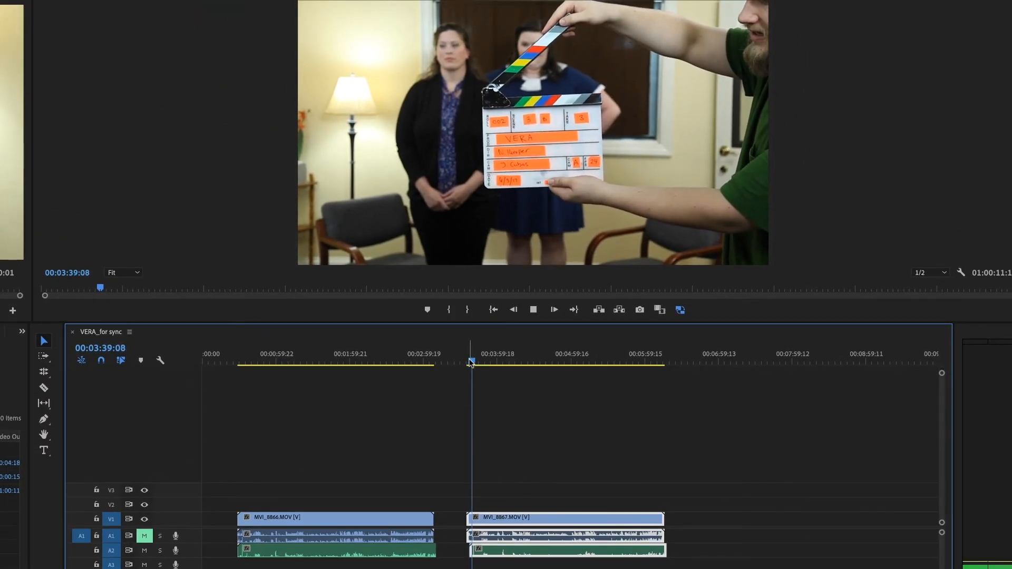
key("space")
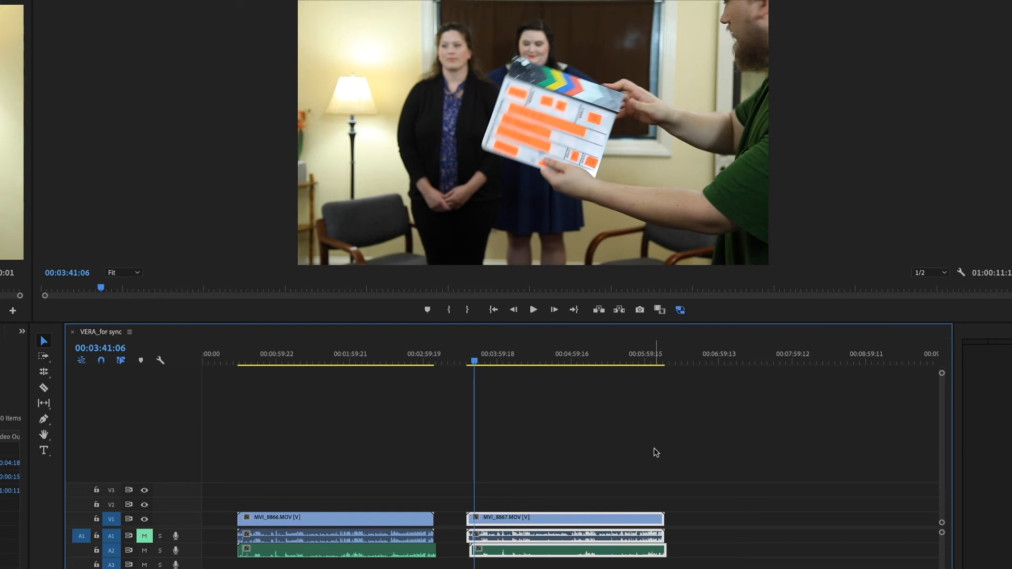
Step: Move MVI_8868 and its production audio back to just after MVI_8867 and synchronize them by audio
scroll(569, 448, "right", 10)
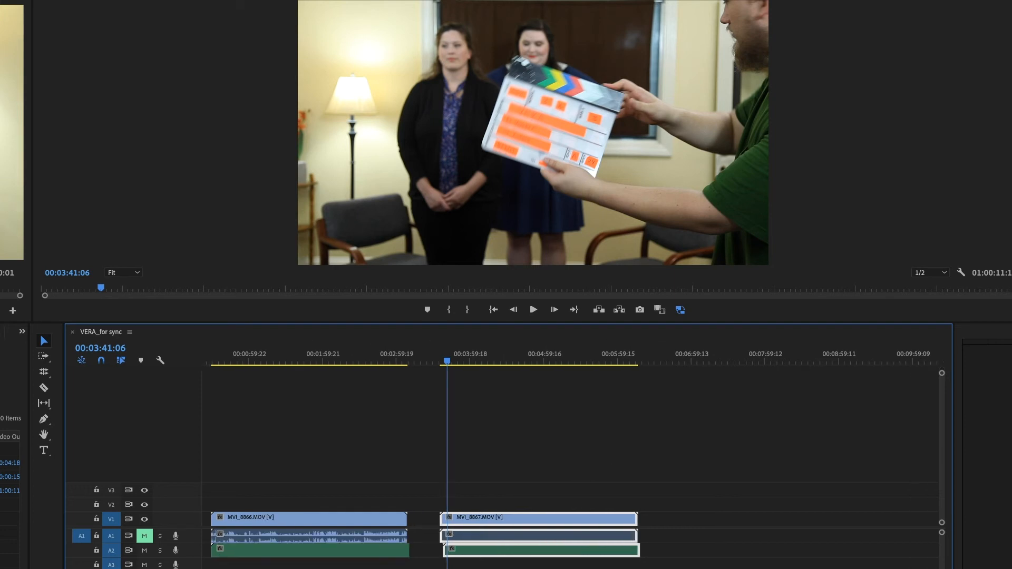
scroll(569, 448, "right", 4)
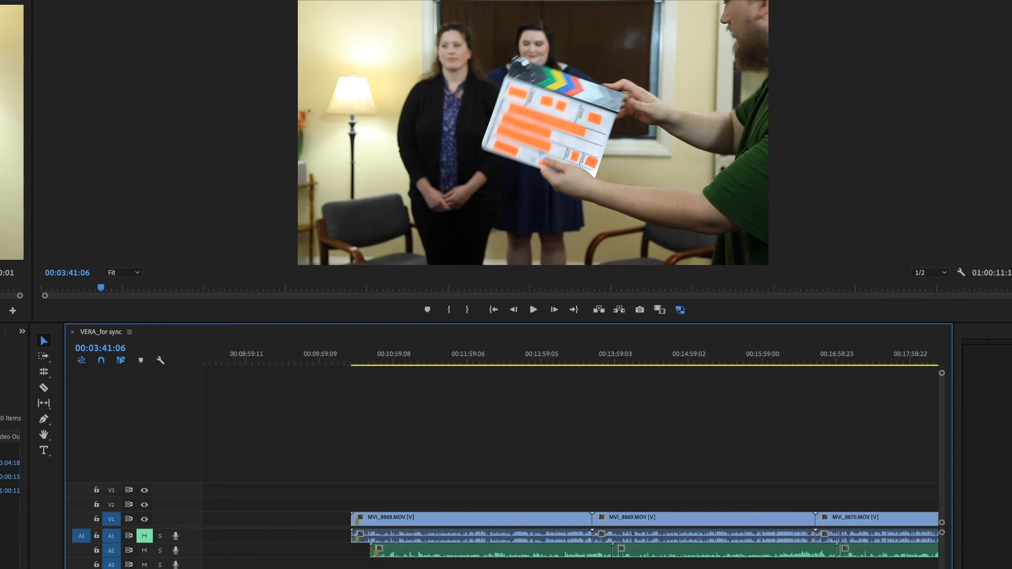
scroll(569, 448, "left", 8)
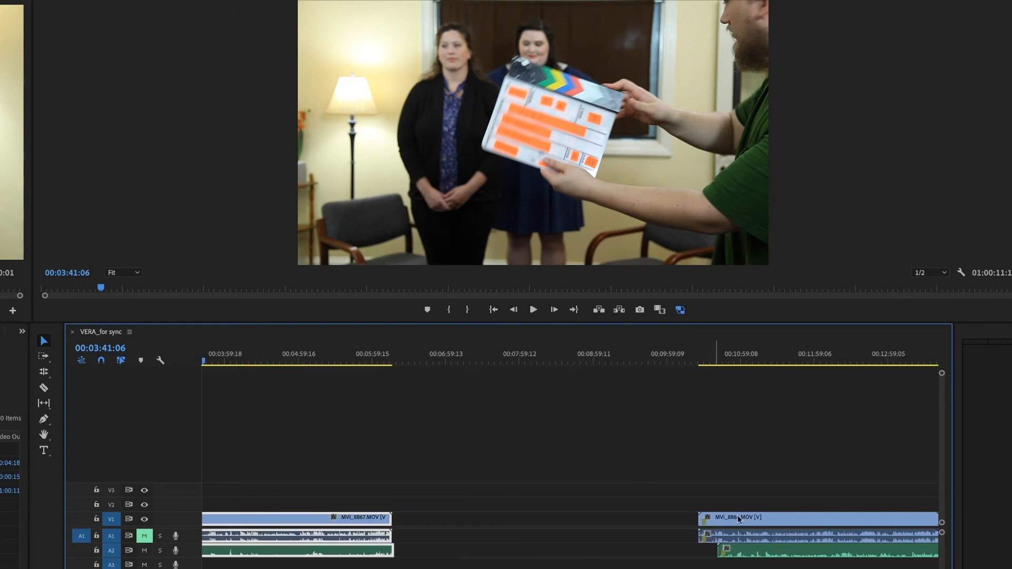
left_click(754, 521)
left_click_drag(758, 522, 482, 523)
right_click(482, 522)
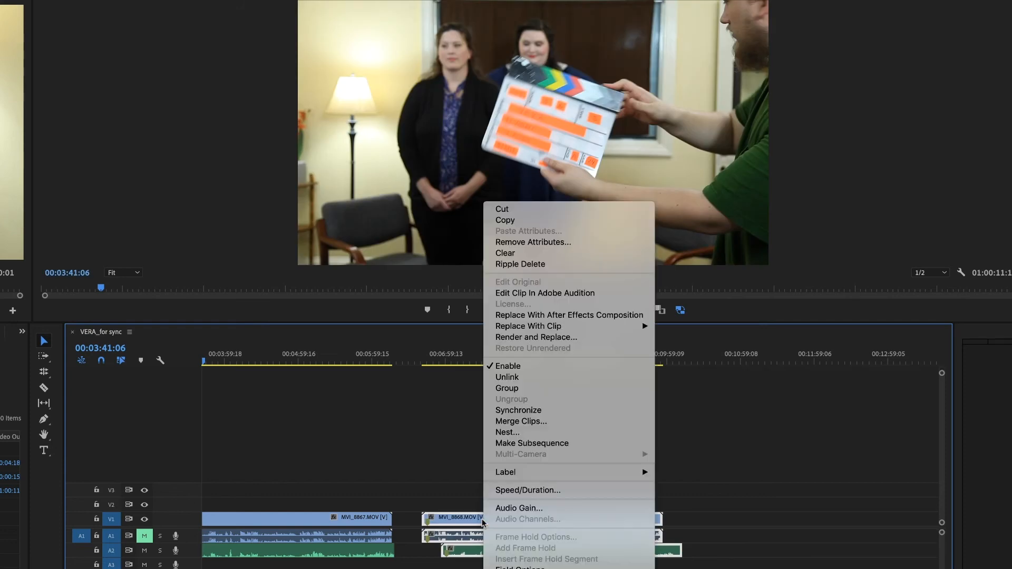
left_click(520, 410)
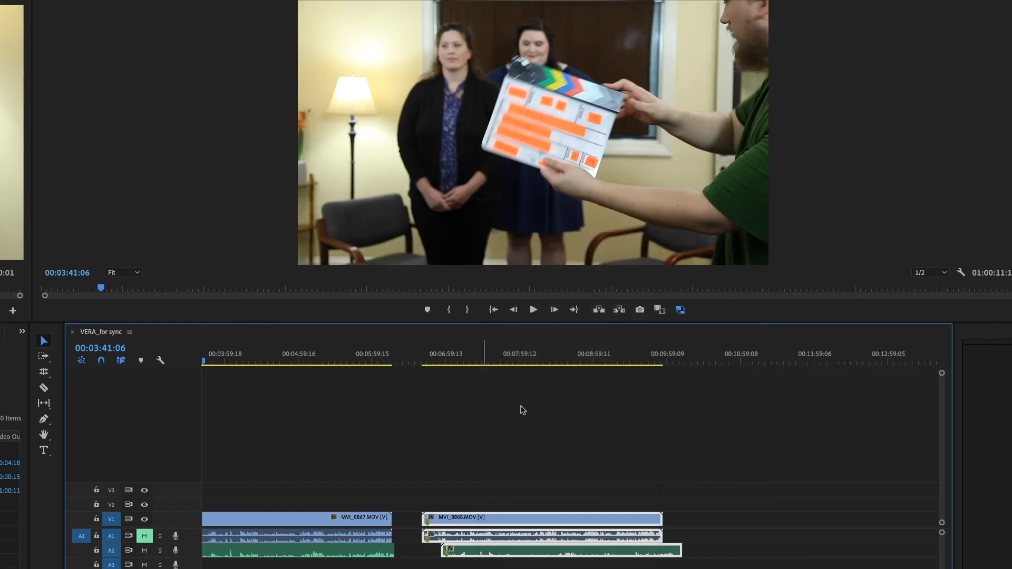
left_click(324, 388)
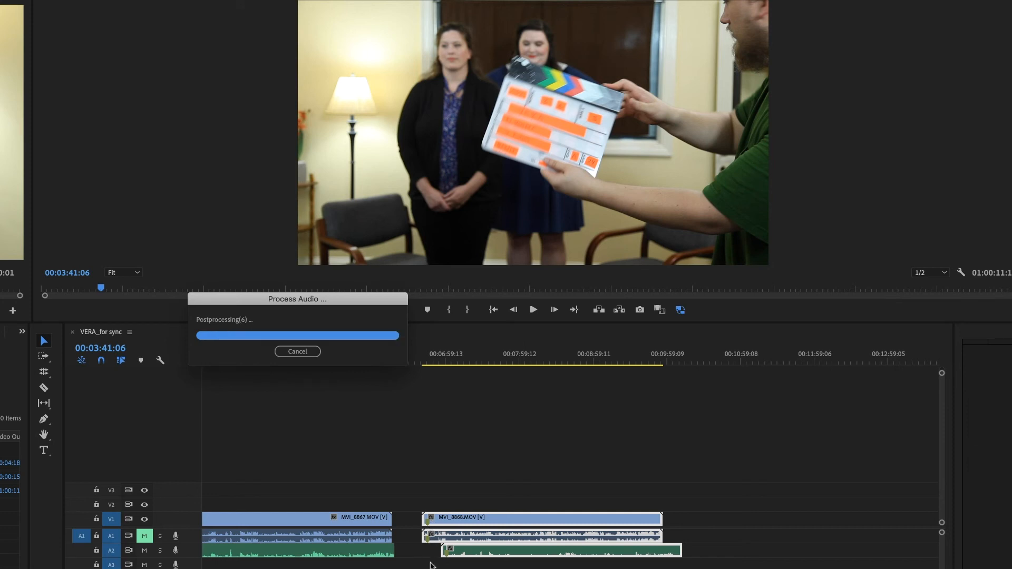
Step: Move MVI_8869 and its production audio closer to MVI_8868, starting the video at 00:10:56:19, and deselect them
scroll(425, 517, "down", 5)
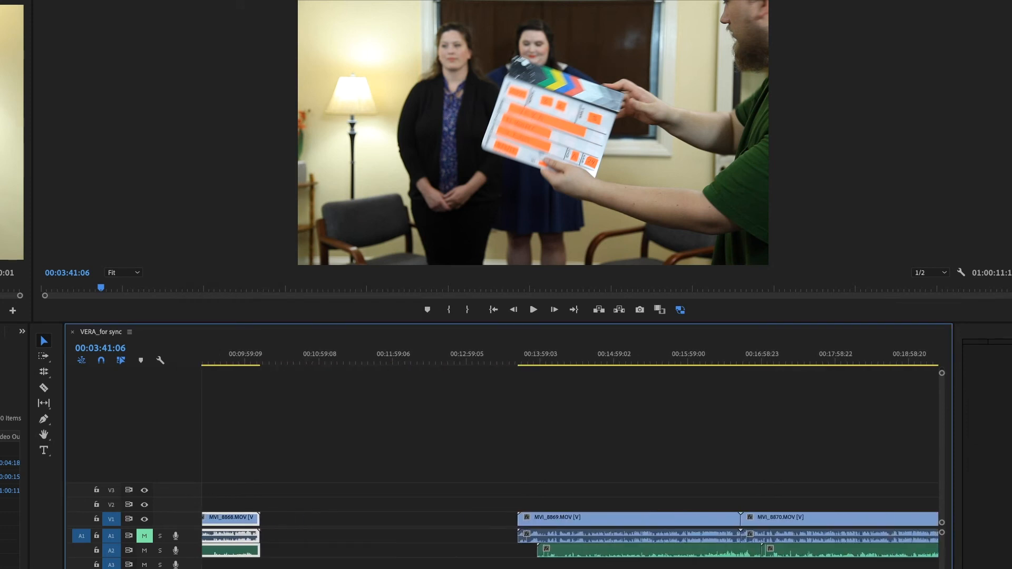
left_click_drag(490, 458, 567, 565)
left_click_drag(546, 519, 343, 524)
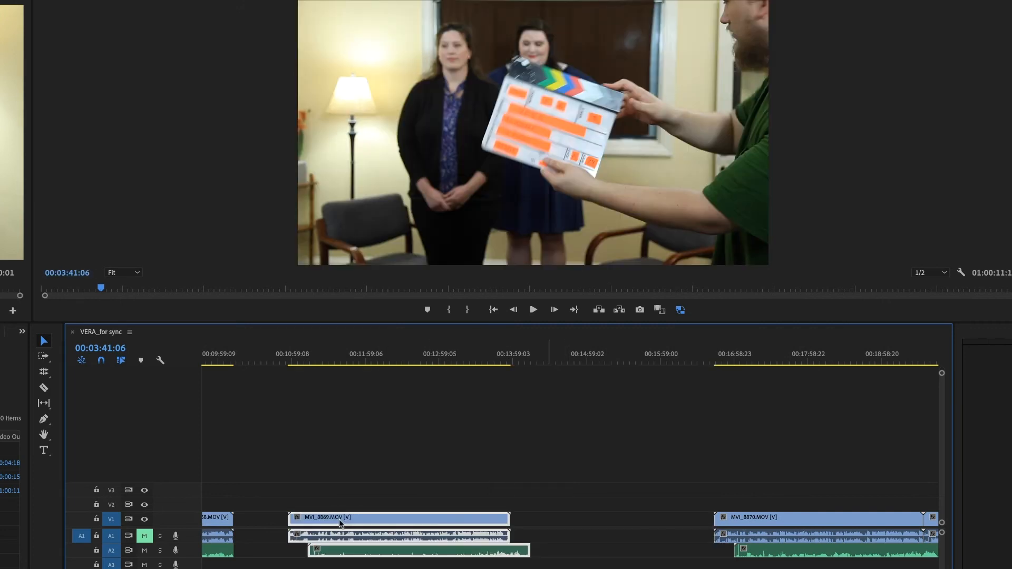
left_click(358, 421)
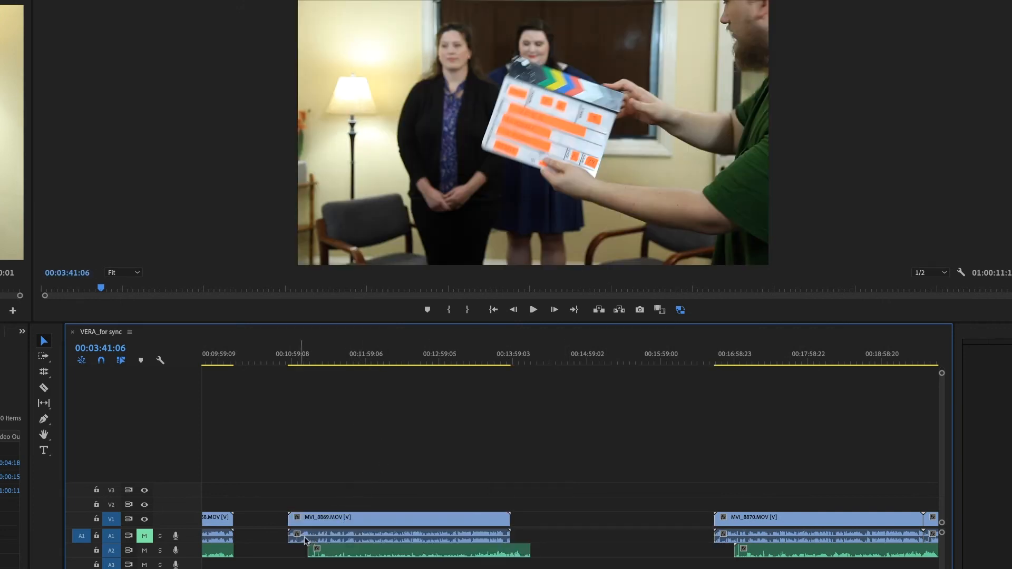
Step: Delete the camera audio of MVI_8869 from track A1, locking video track V1 during the deletion
left_click(96, 521)
left_click(338, 538)
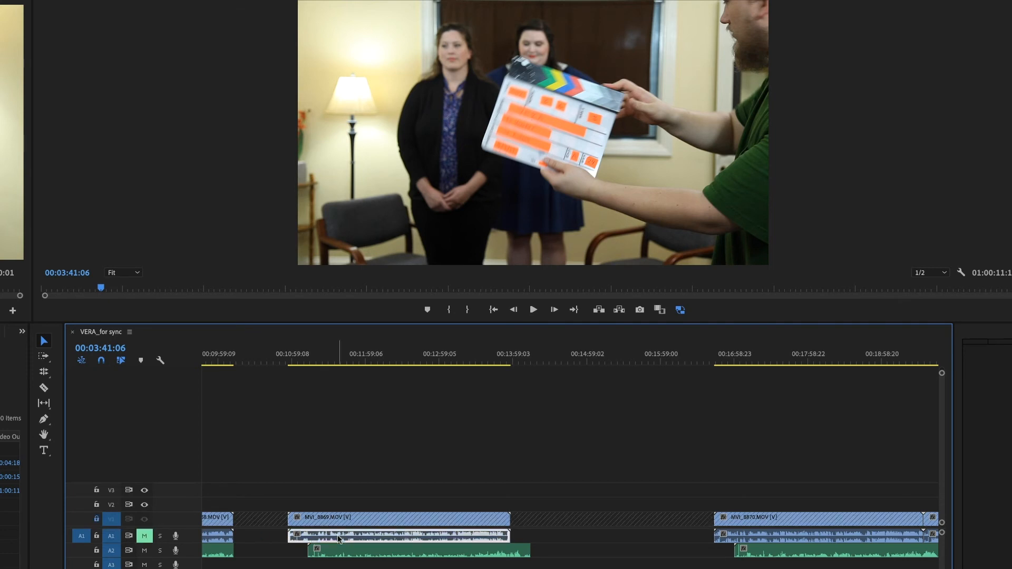
key("Delete")
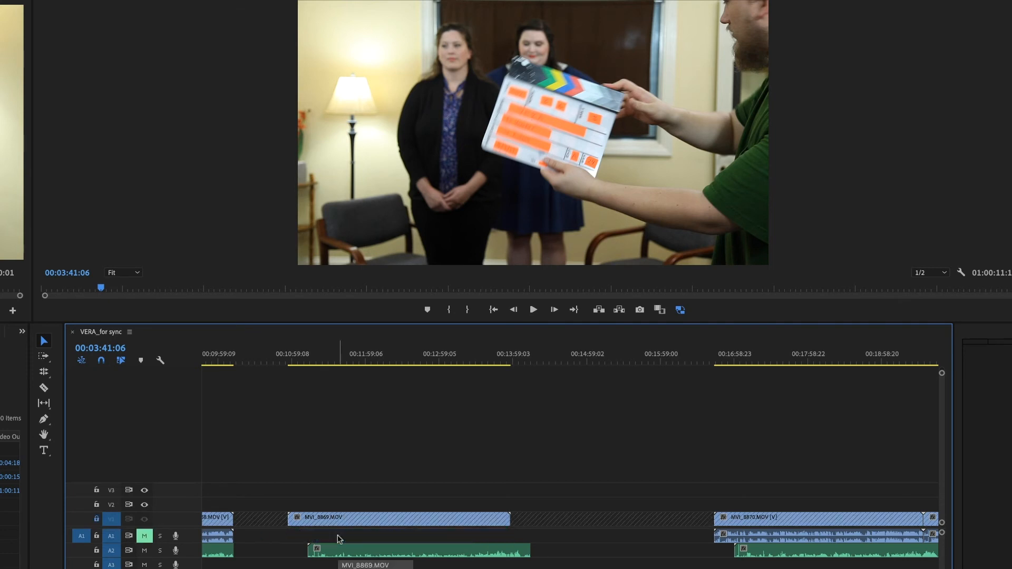
left_click(96, 519)
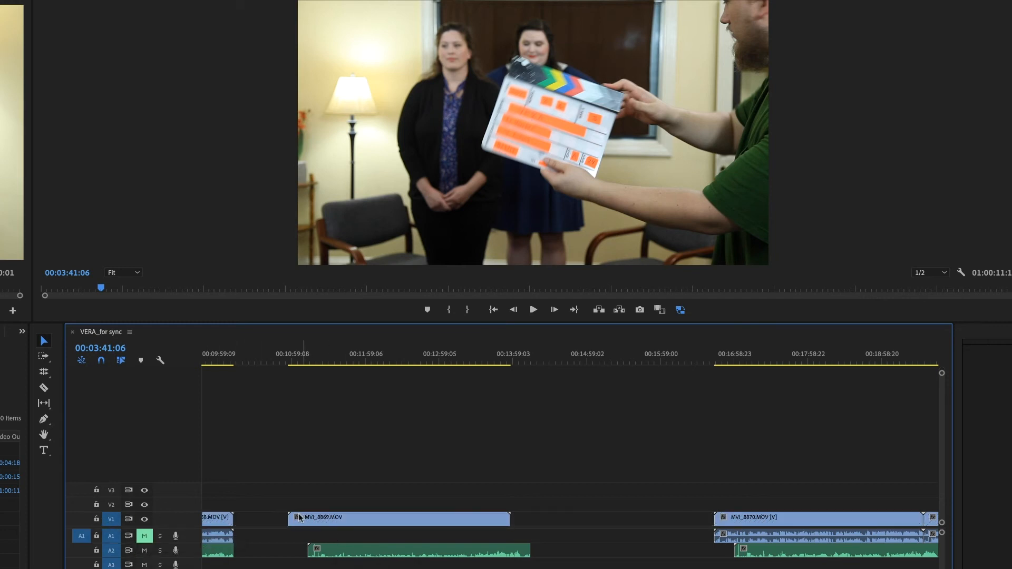
Step: Unmute track A1, mute track A2, and play MVI_8869 from its start to park the playhead on the slate clap at 00:11:03:13
left_click_drag(347, 360, 290, 360)
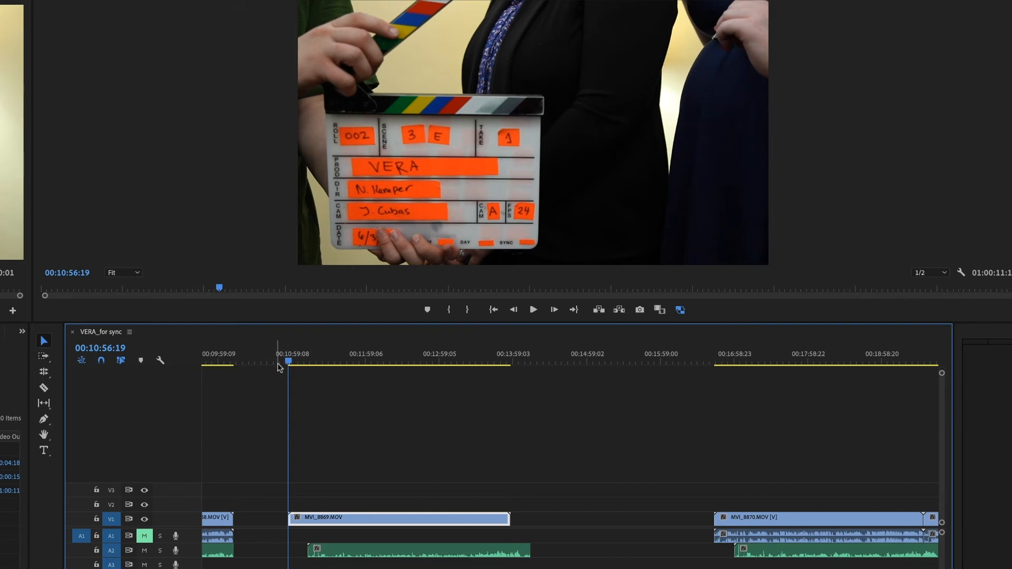
left_click(144, 536)
left_click(413, 555)
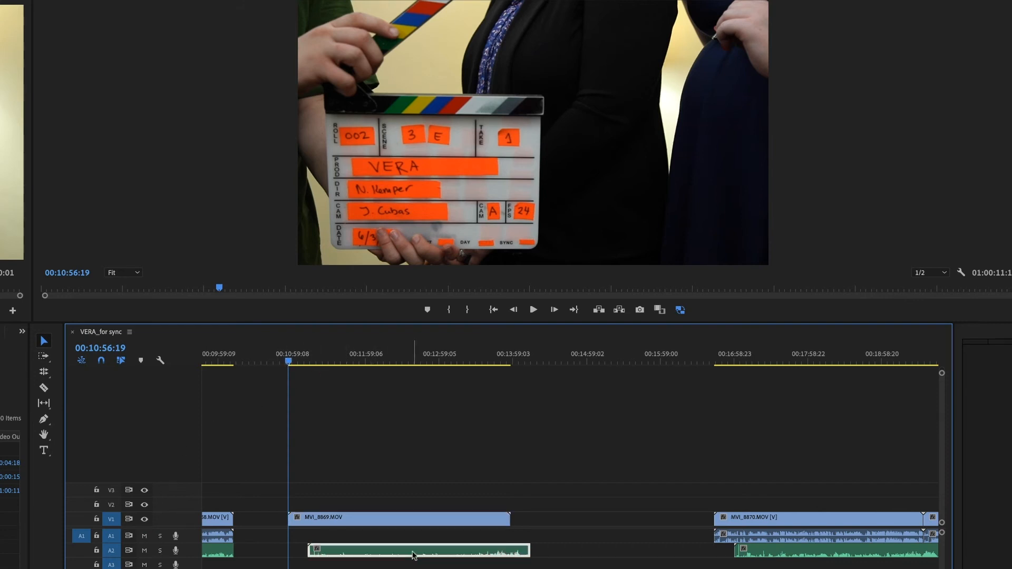
left_click(145, 551)
key("space")
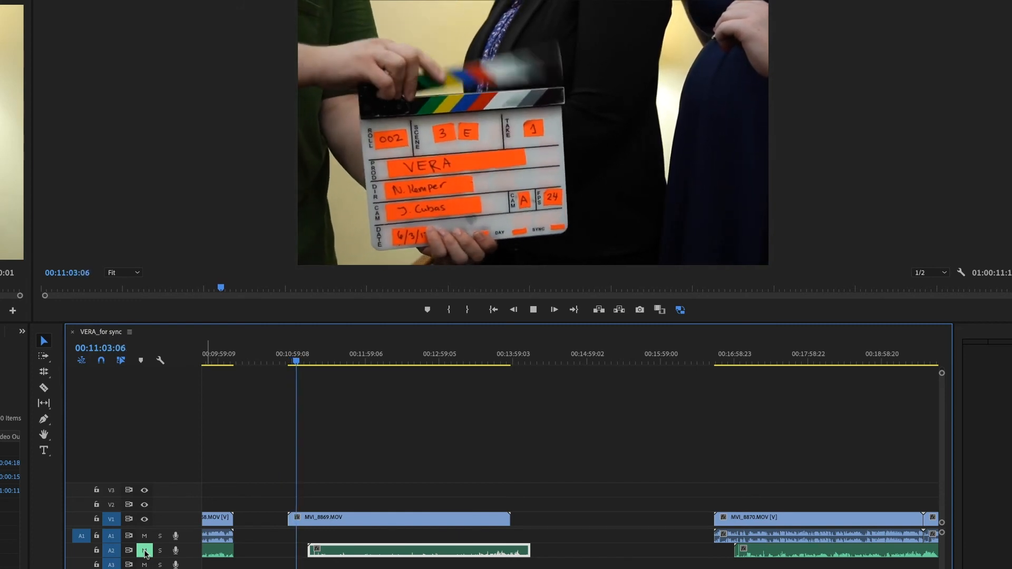
key("space")
key("d")
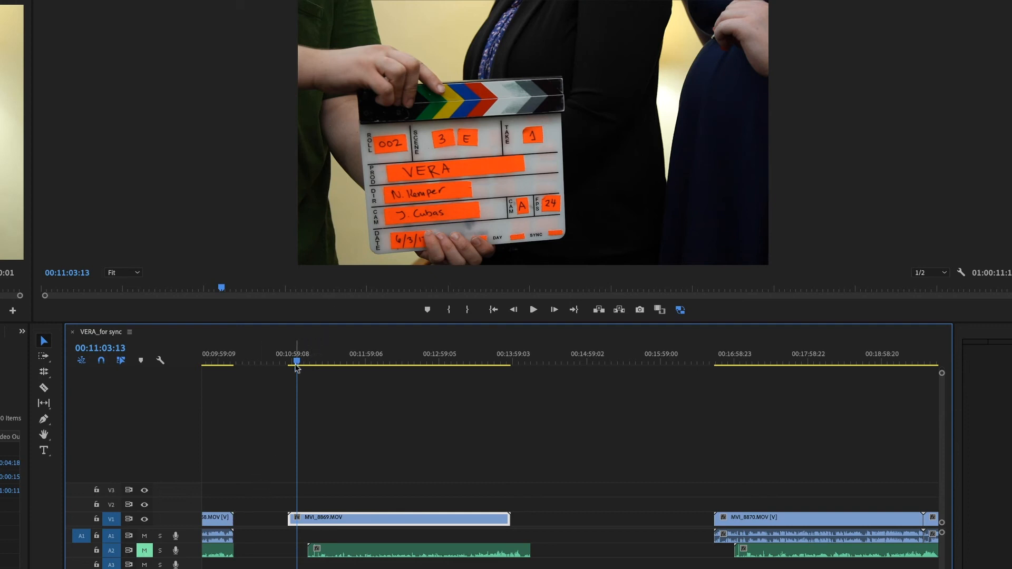
Step: Park the playhead on the exact frame where the slate closes in MVI_8869, at 00:11:03:08
mouse_move(296, 364)
left_mouse_down()
mouse_move(309, 363)
mouse_move(292, 362)
left_mouse_up()
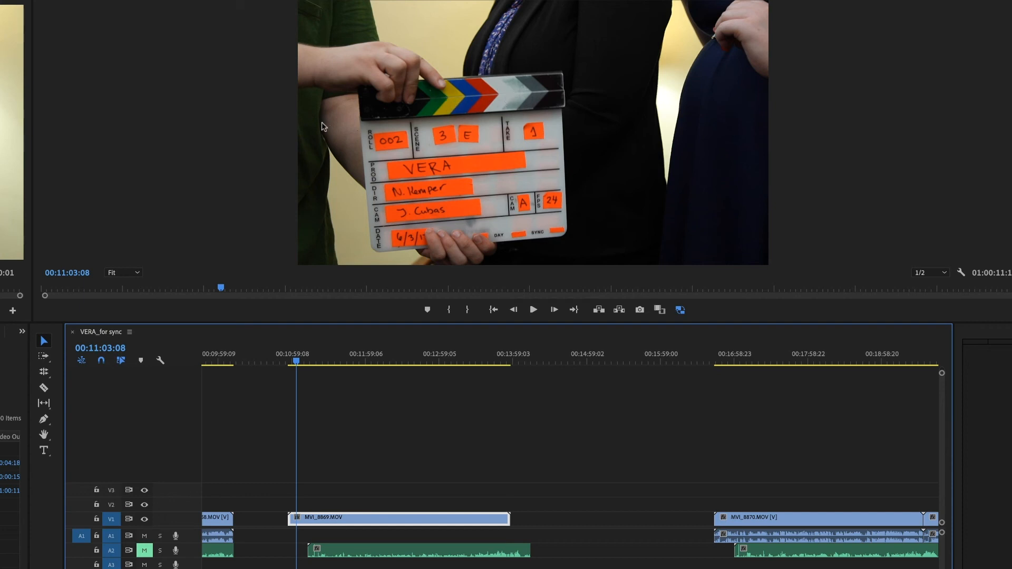
key("Left")
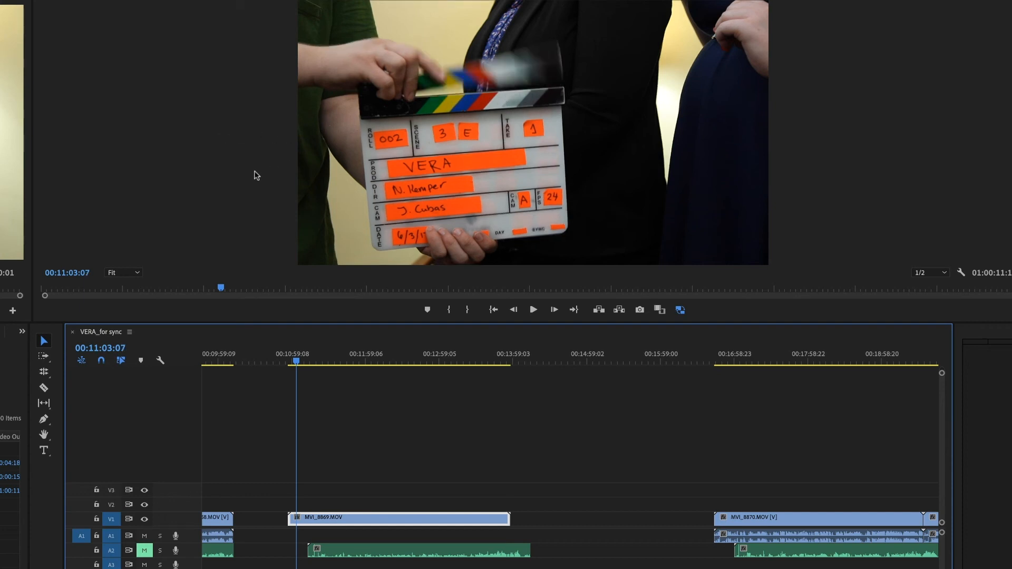
key("Right")
key("Right")
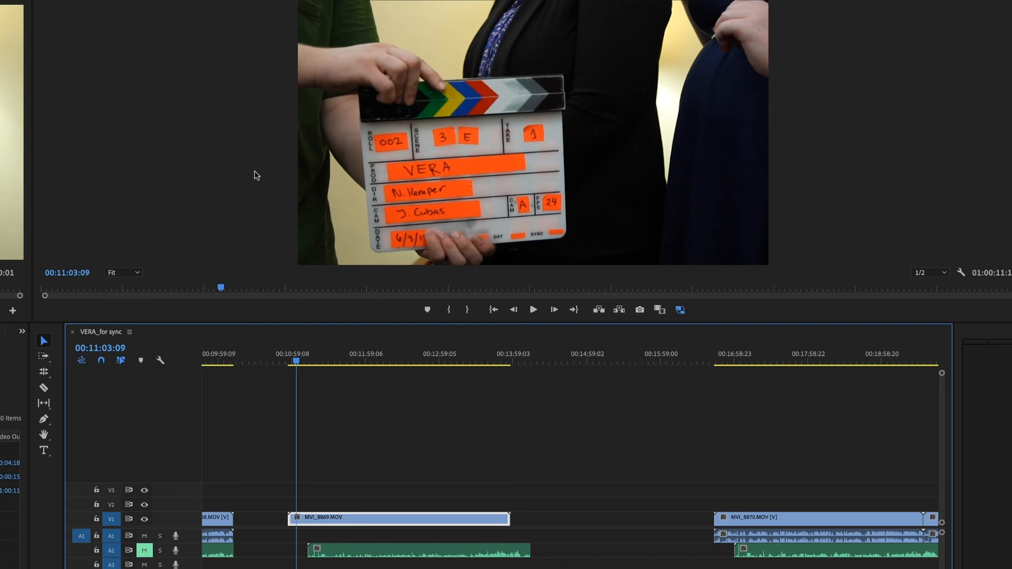
key("Left")
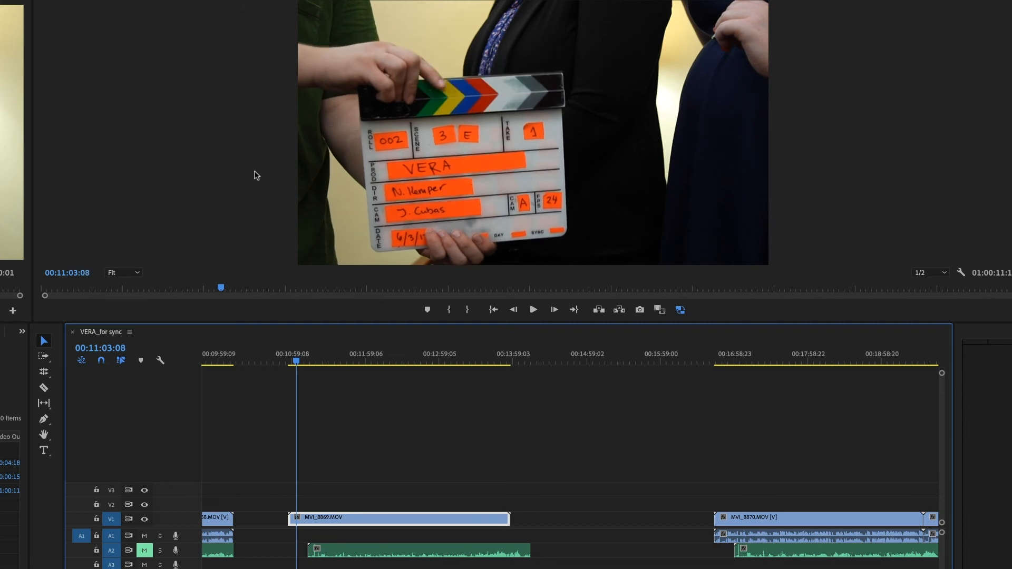
Step: Select only the MVI_8869 video clip and add a clip marker at the slate-closing frame
left_click(341, 459)
left_click(328, 518)
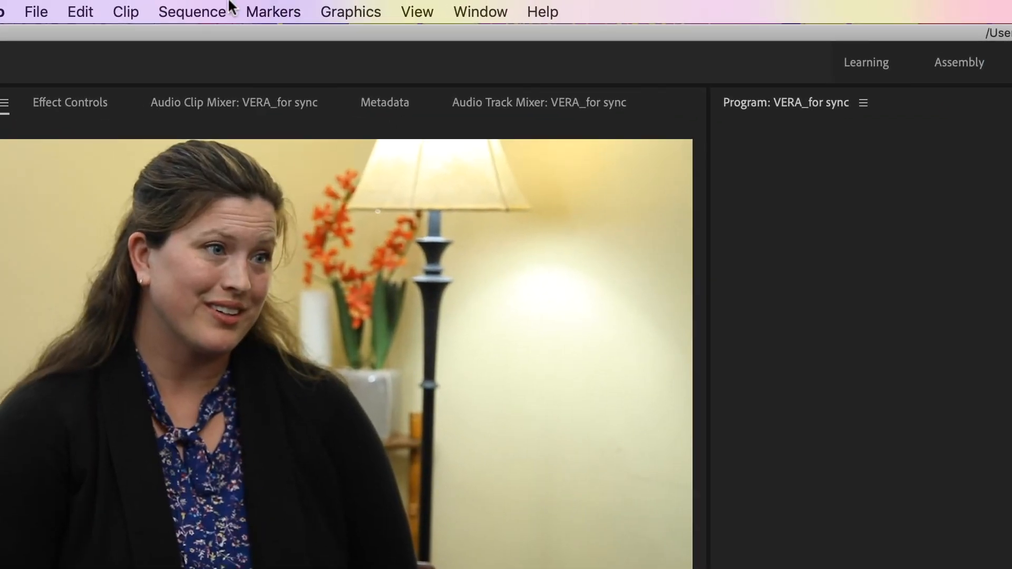
left_click(284, 7)
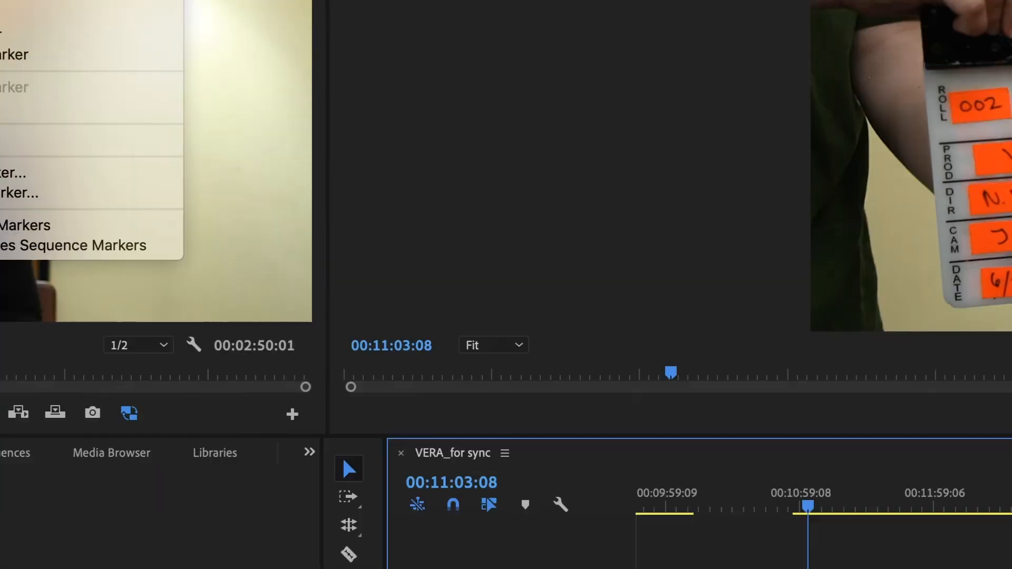
left_click(307, 295)
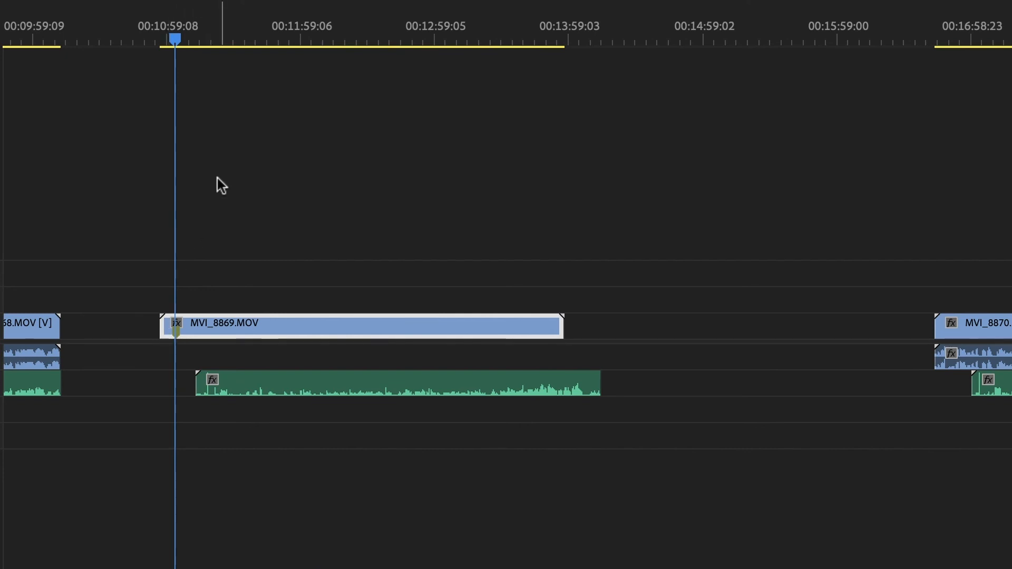
Step: Select MVI_8869's production audio, unmute track A2, and make track A2 taller for a readable waveform
left_click(220, 394)
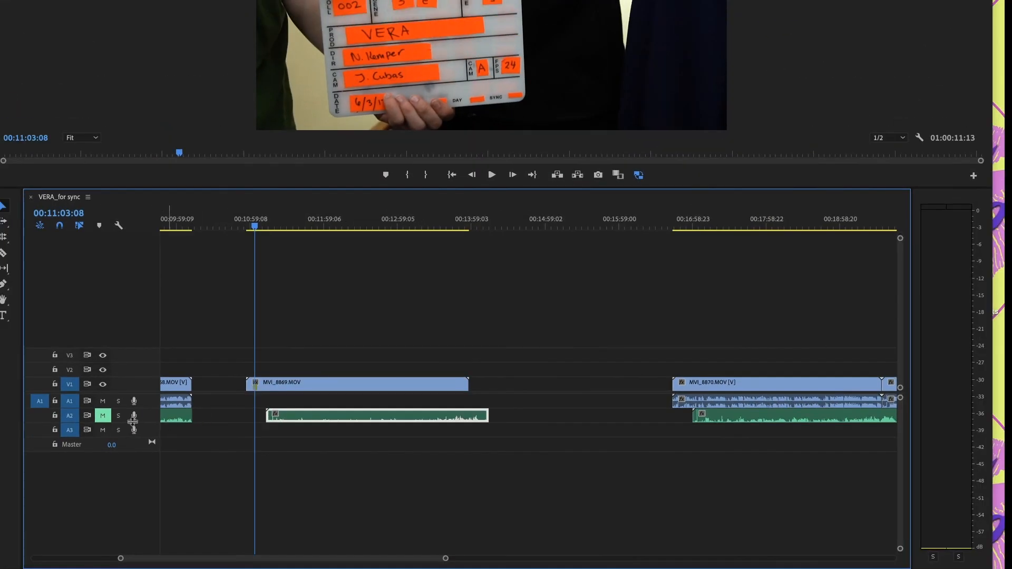
left_click(98, 416)
left_click_drag(66, 422, 70, 453)
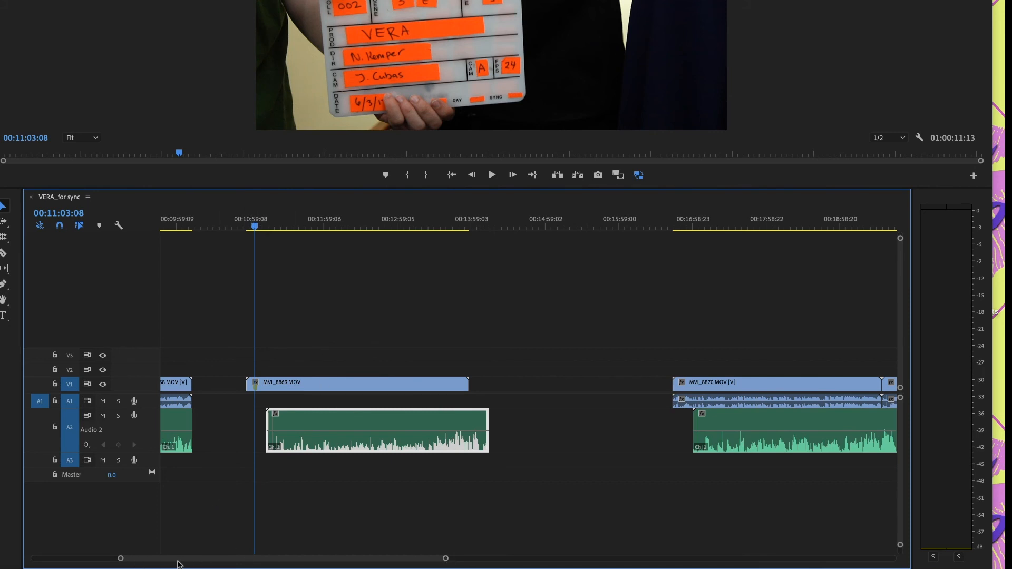
Step: Play the production audio from 00:11:16:03 past the slate clap, and step the playhead back to 00:11:17:12 beside the clap's spike
mouse_move(445, 560)
left_mouse_down()
mouse_move(368, 560)
mouse_move(460, 560)
mouse_move(411, 560)
left_mouse_up()
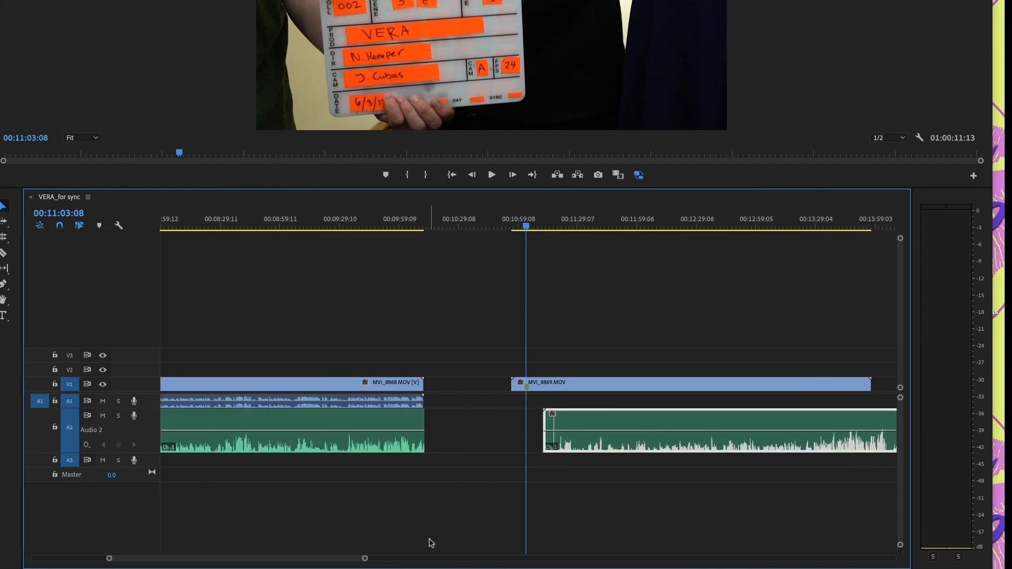
key("minus")
key("minus")
key("equal")
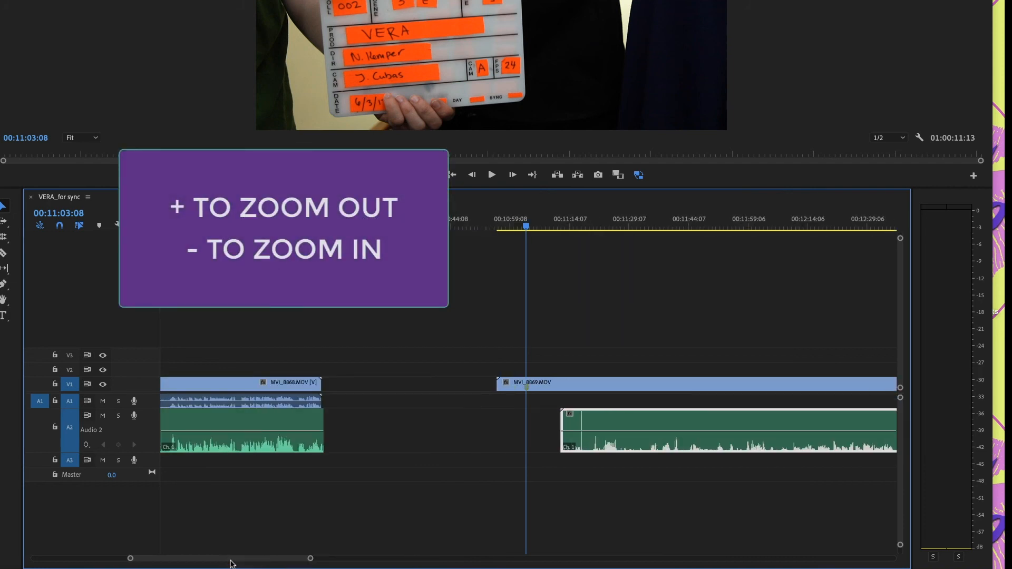
left_click_drag(233, 560, 244, 559)
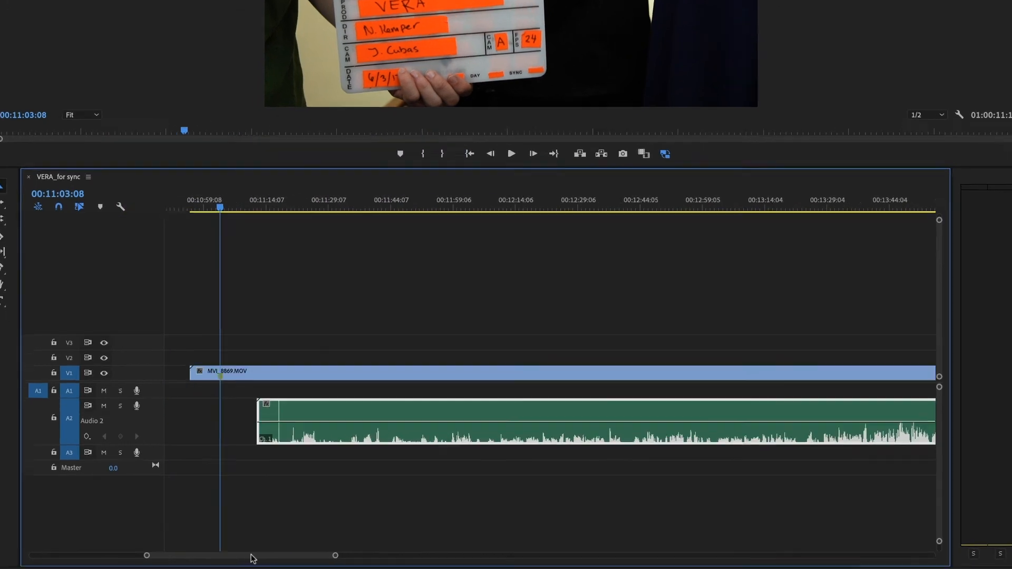
left_click_drag(298, 203, 287, 204)
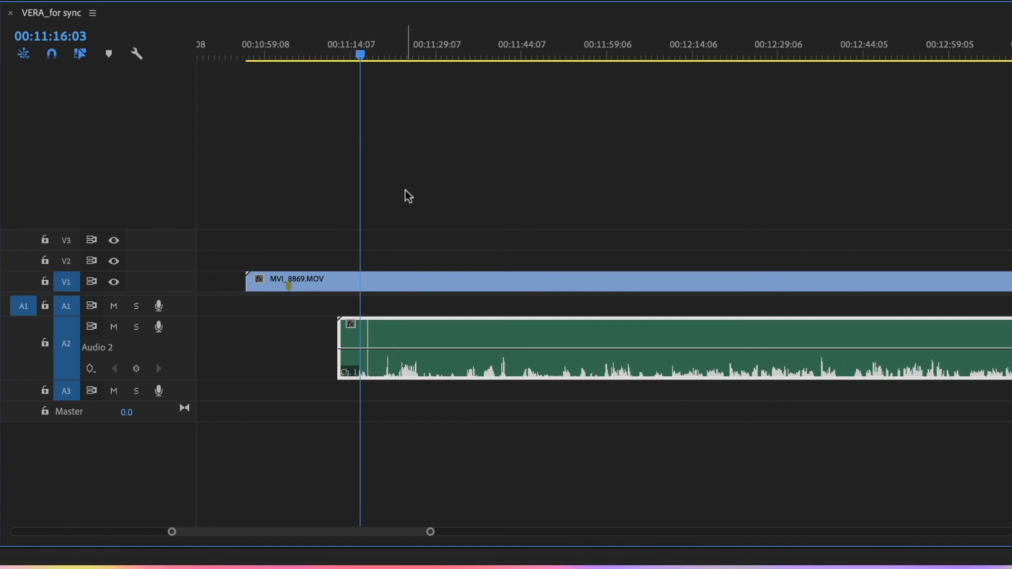
key("space")
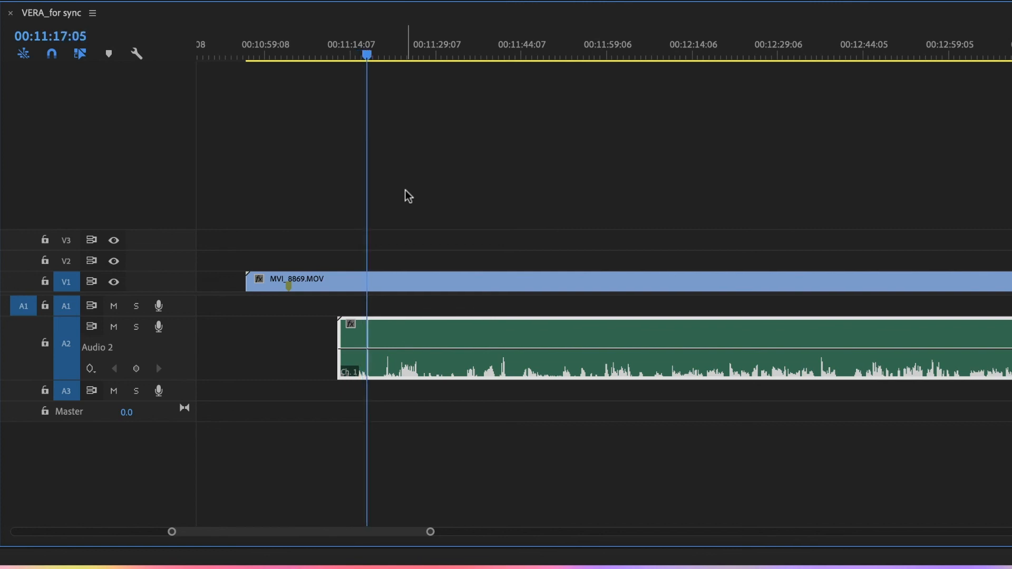
key("=")
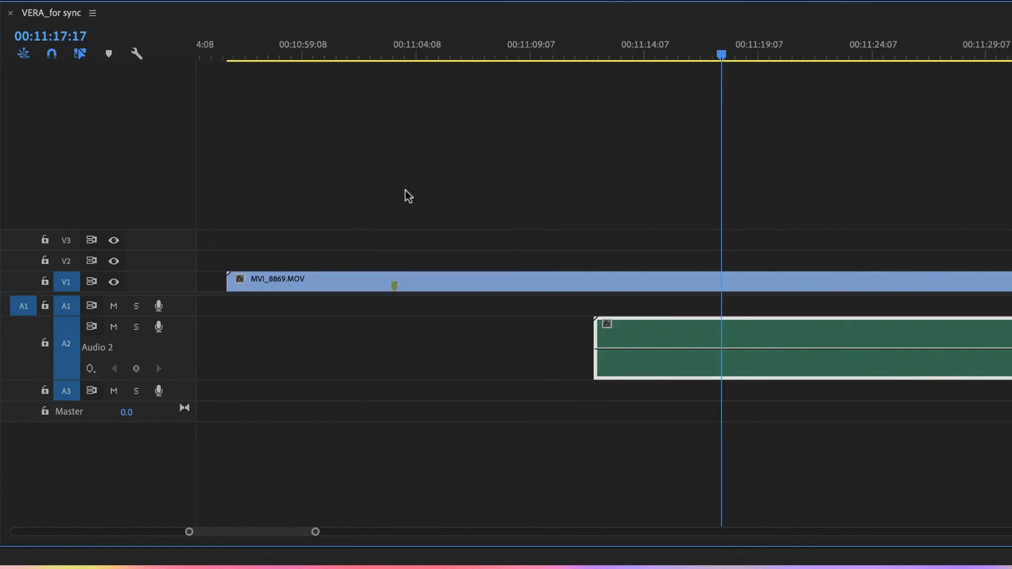
key("=")
key("Left")
key("Left")
key("Left")
key("Left")
key("Left")
key("Left")
key("Left")
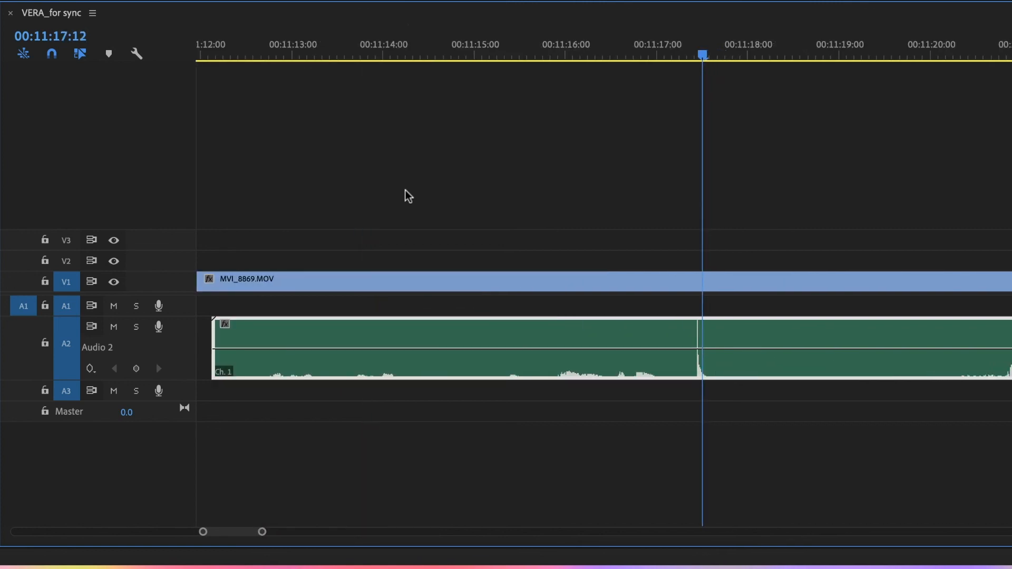
Step: Step the playhead to the start of the clap's waveform spike at 00:11:17:10 and add a marker to the production audio clip
key("Left")
key("Right")
key("Left")
key("Right")
key("Left")
key("Right")
key("Left")
key("Right")
key("Left")
key("Right")
key("Left")
key("Right")
key("Left")
key("Right")
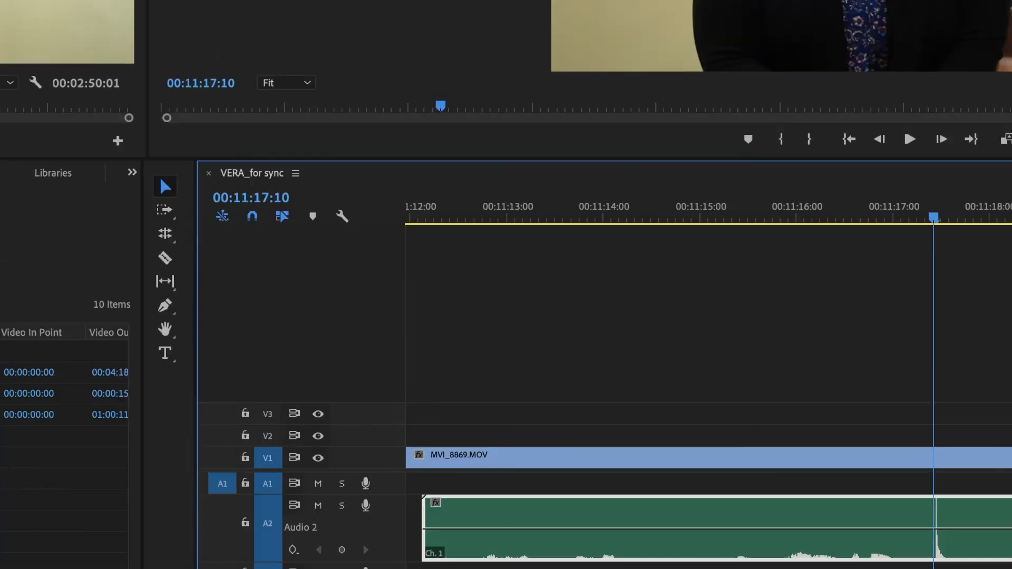
left_click(394, 11)
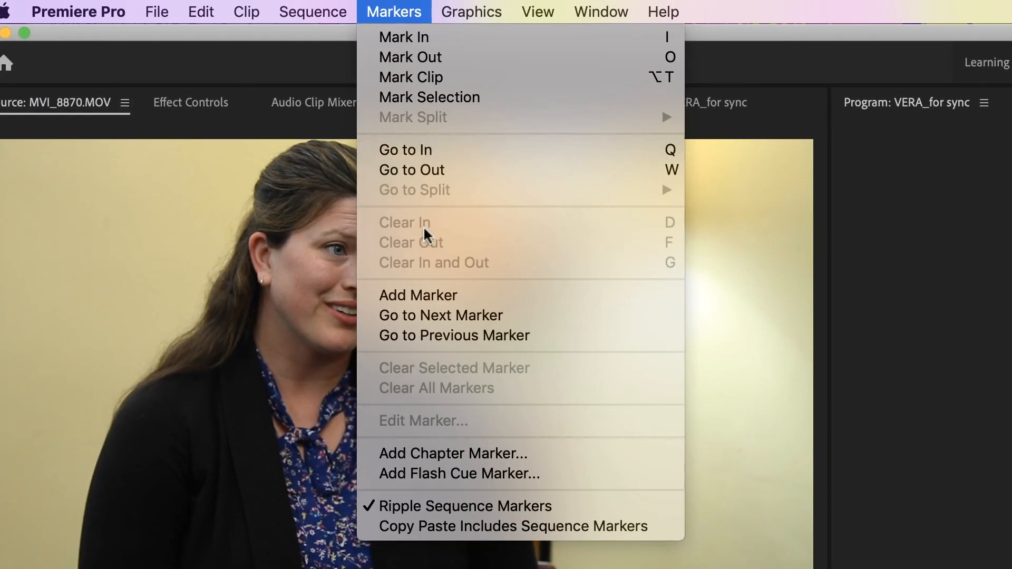
left_click(419, 295)
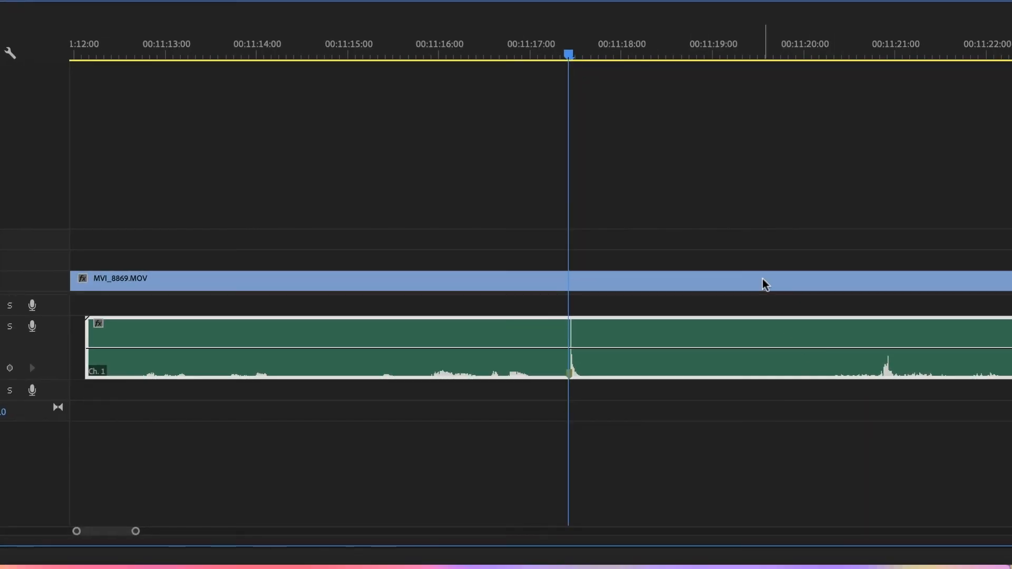
Step: Select the MVI_8869 video together with its production audio and synchronize them by Clip Marker
key("minus")
key("minus")
key("minus")
key("minus")
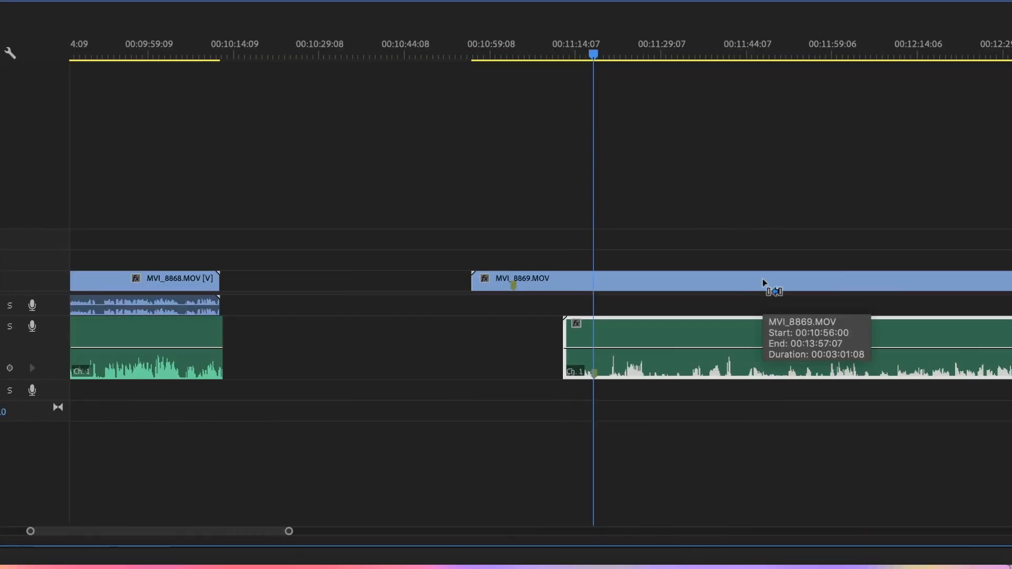
key("minus")
left_click_drag(507, 186, 786, 424)
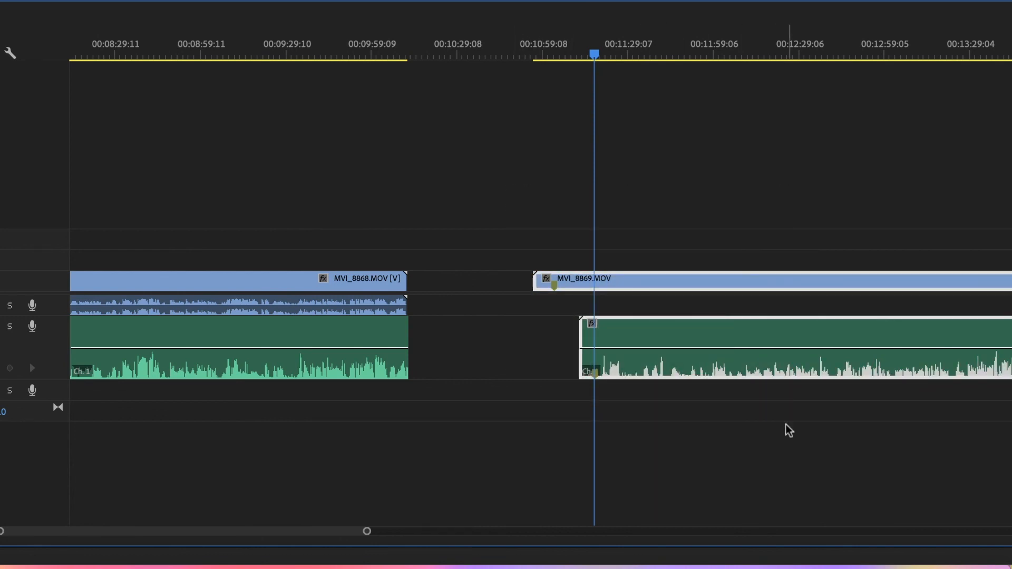
right_click(636, 287)
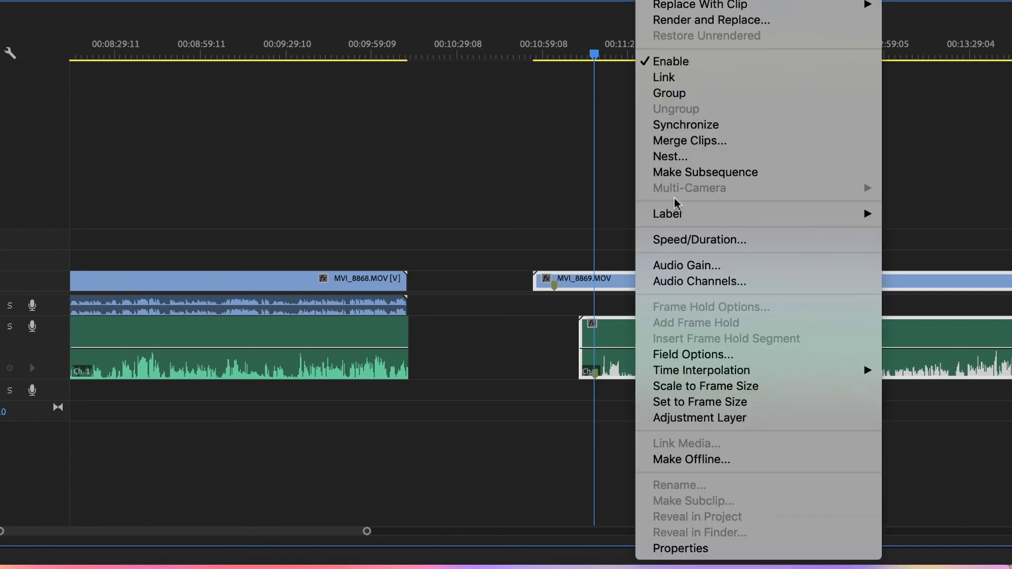
left_click(683, 127)
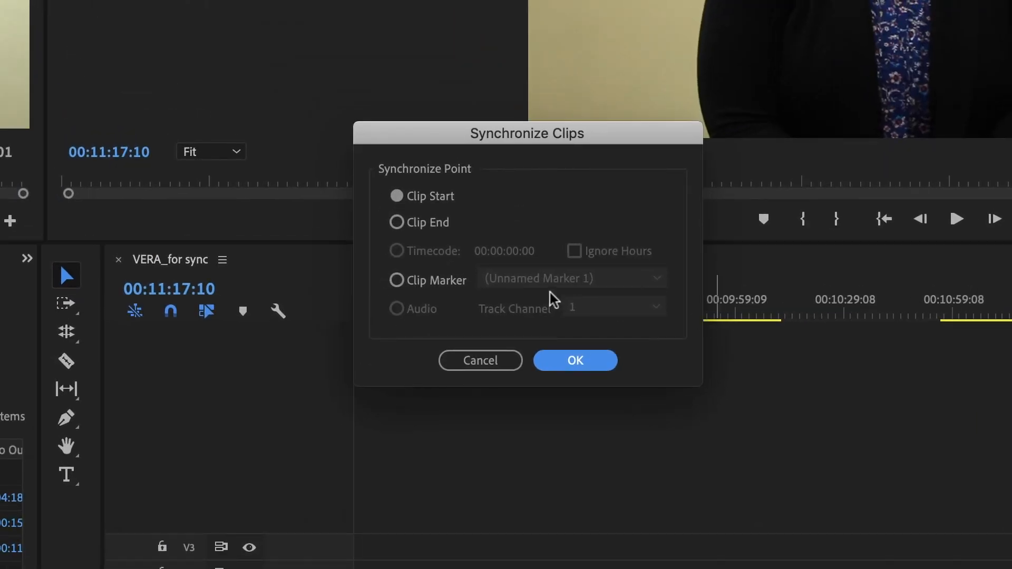
left_click(397, 280)
left_click(575, 360)
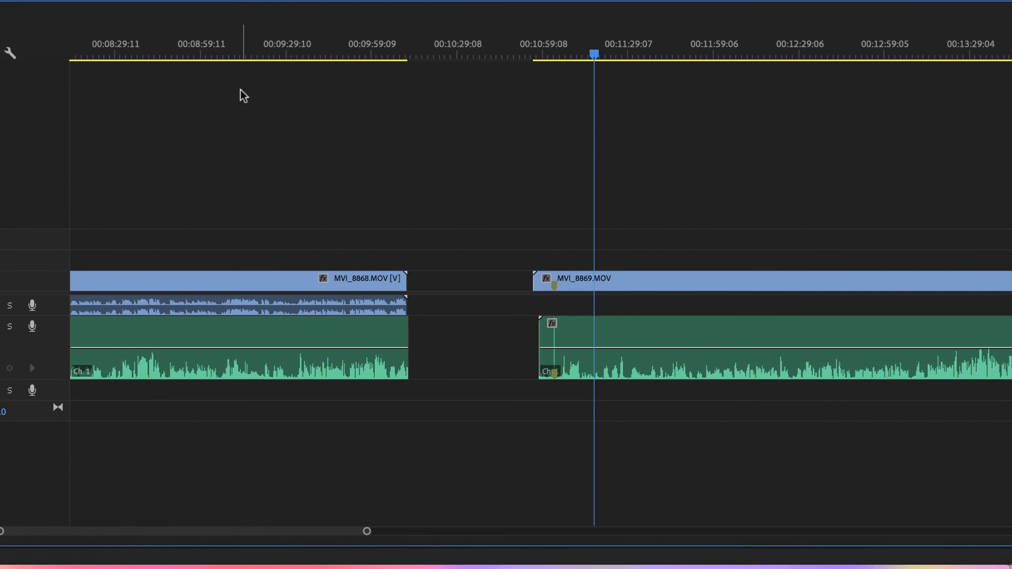
Step: Play MVI_8869 through the slate clap and again around 00:11:52 to check the sync with its production audio
left_click(536, 50)
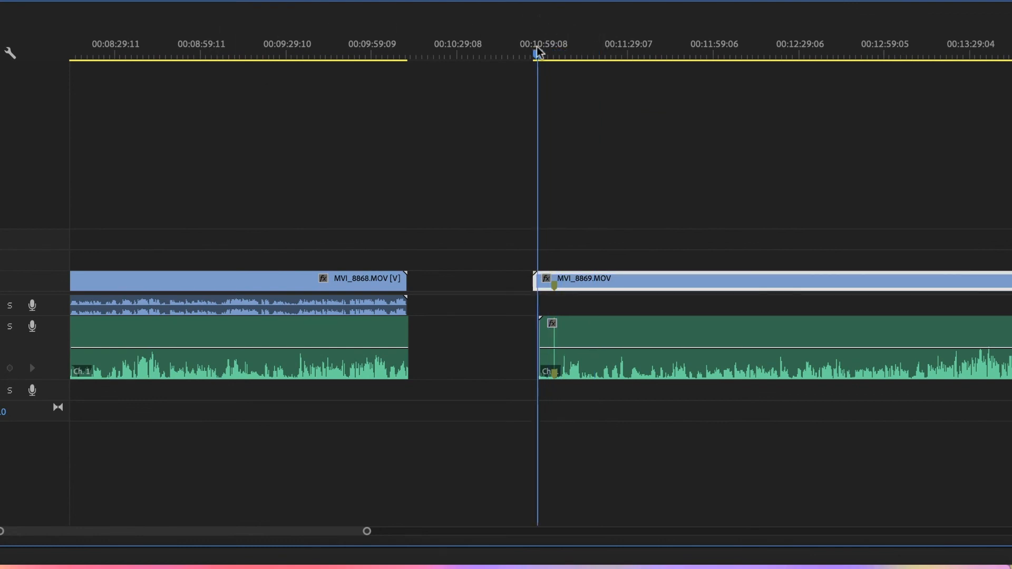
key("space")
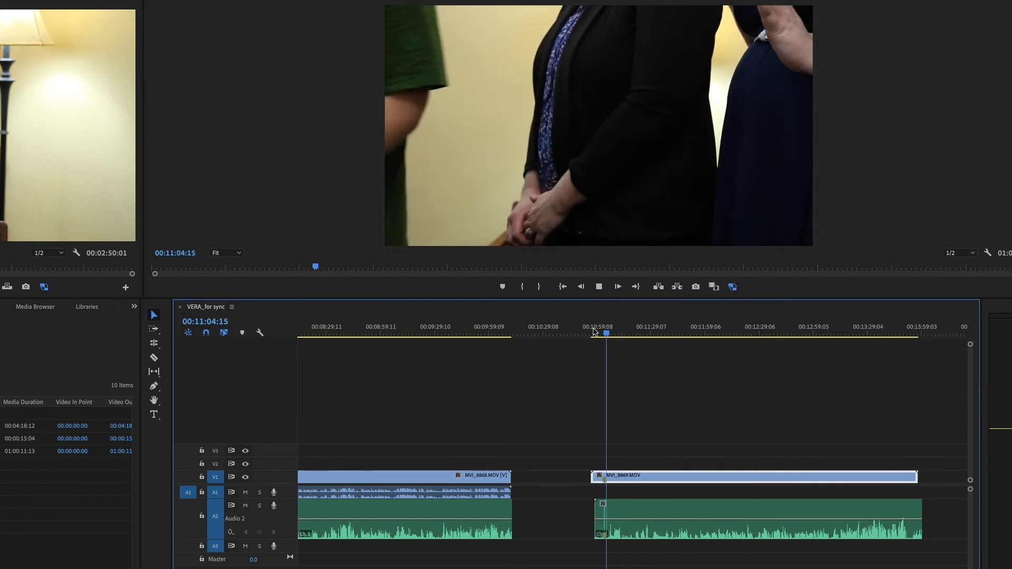
key("space")
left_click_drag(611, 335, 690, 340)
key("space")
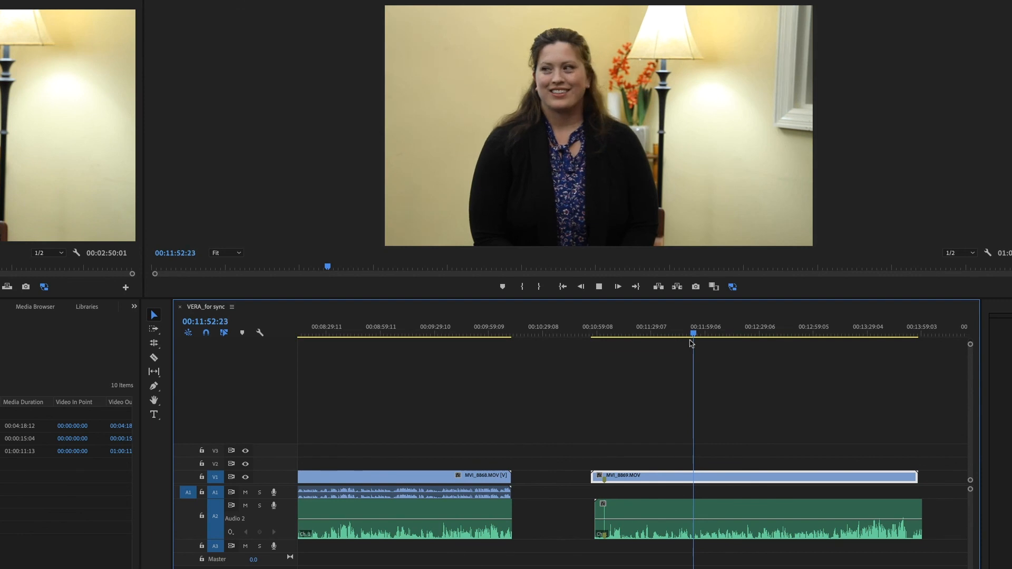
key("space")
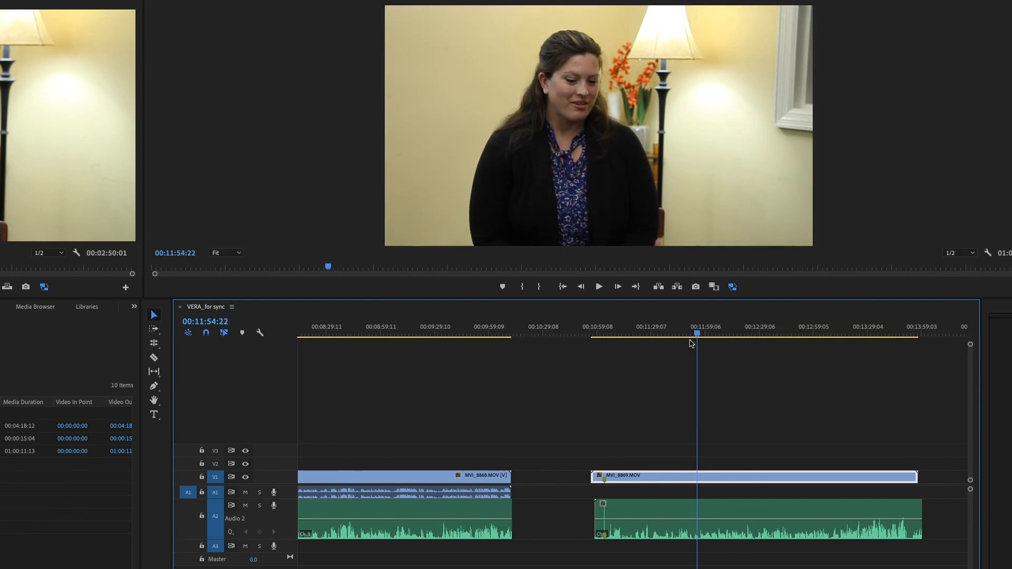